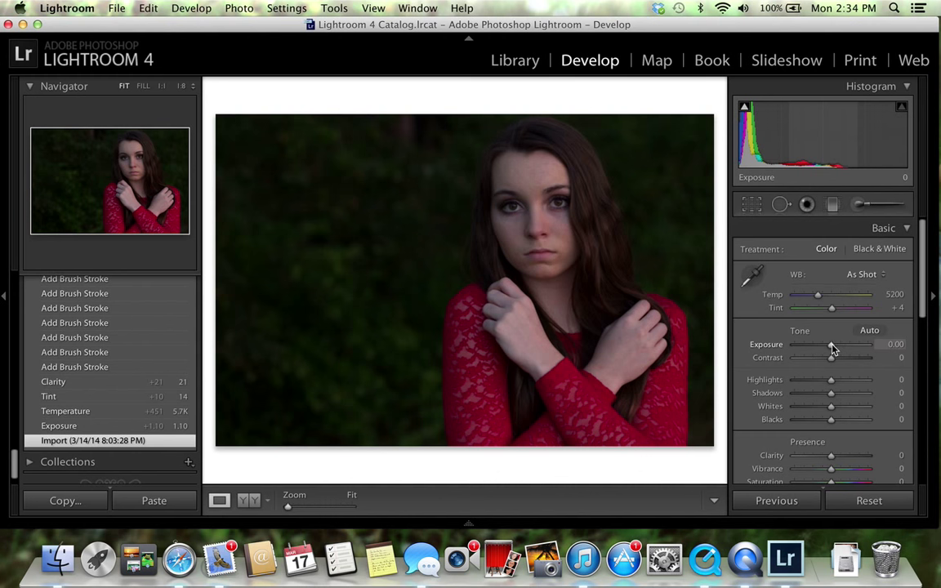
Brighten the portrait by setting Exposure to +1.05 and shift its Tint to +19.
drag(832, 347, 841, 351)
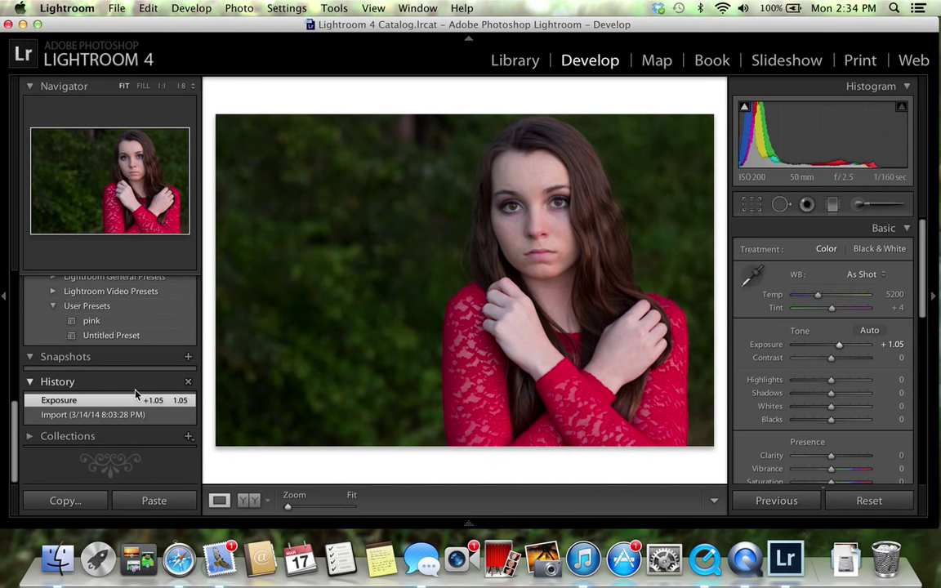
scroll(136, 389, up, 2)
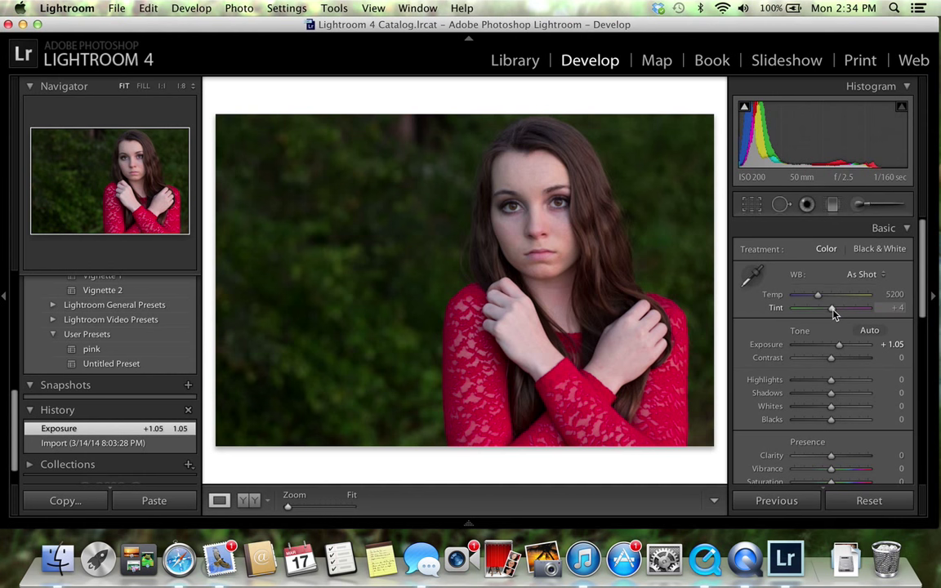
drag(833, 310, 837, 315)
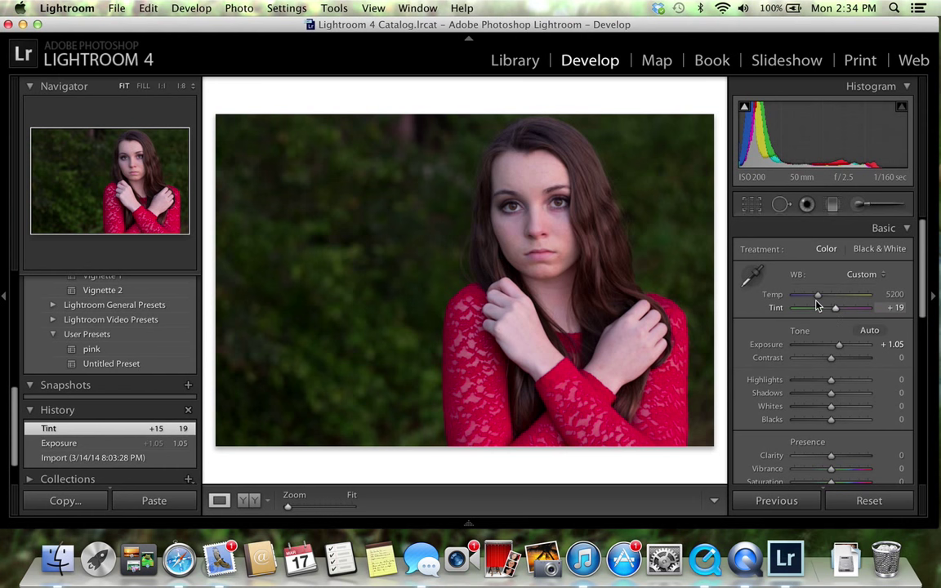
Set up the Adjustment Brush with the Color effect and a pink colour of hue 332 and saturation 94%.
click(868, 210)
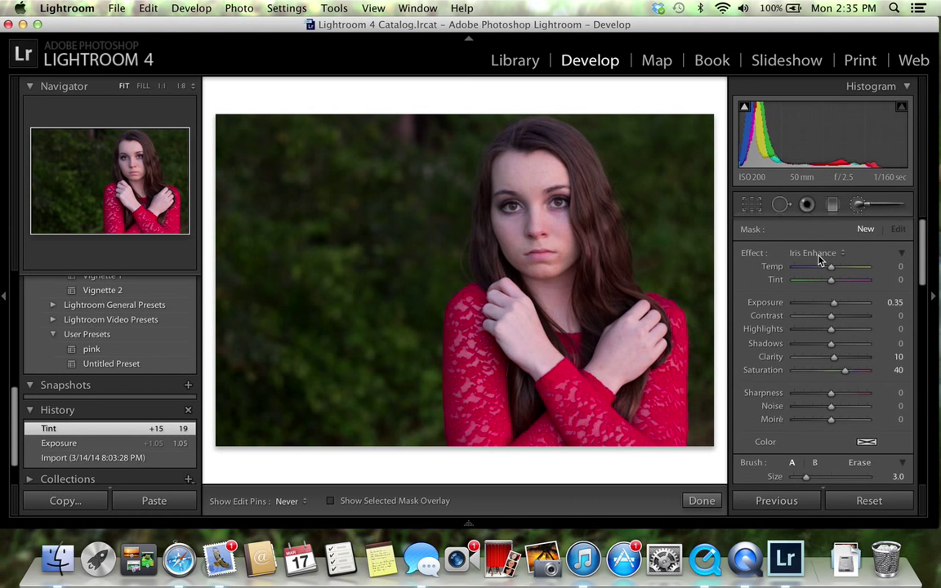
click(817, 254)
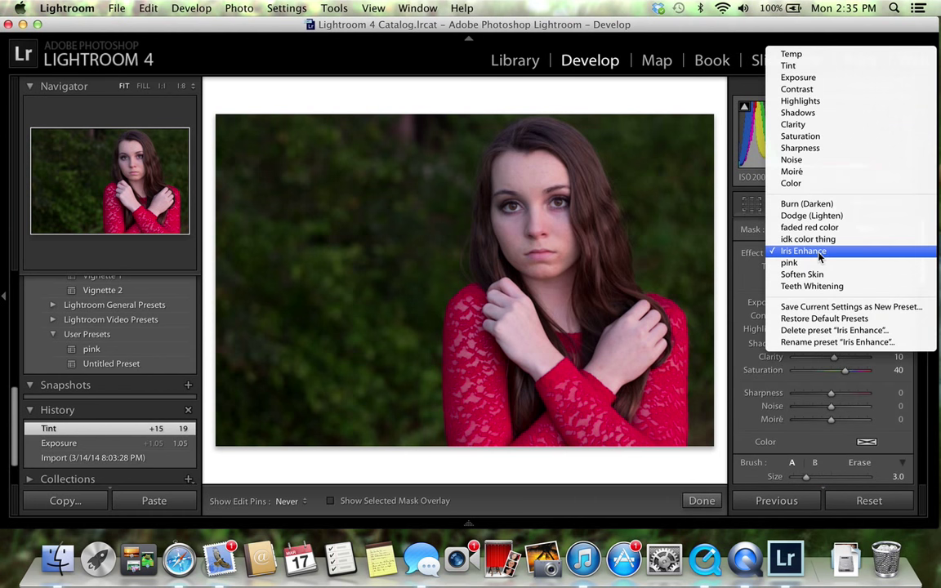
click(822, 184)
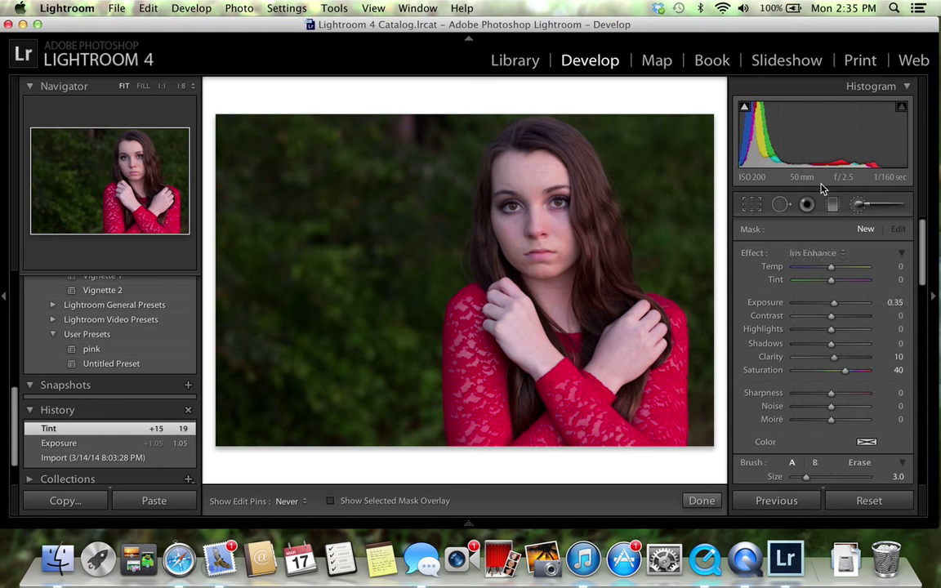
click(867, 442)
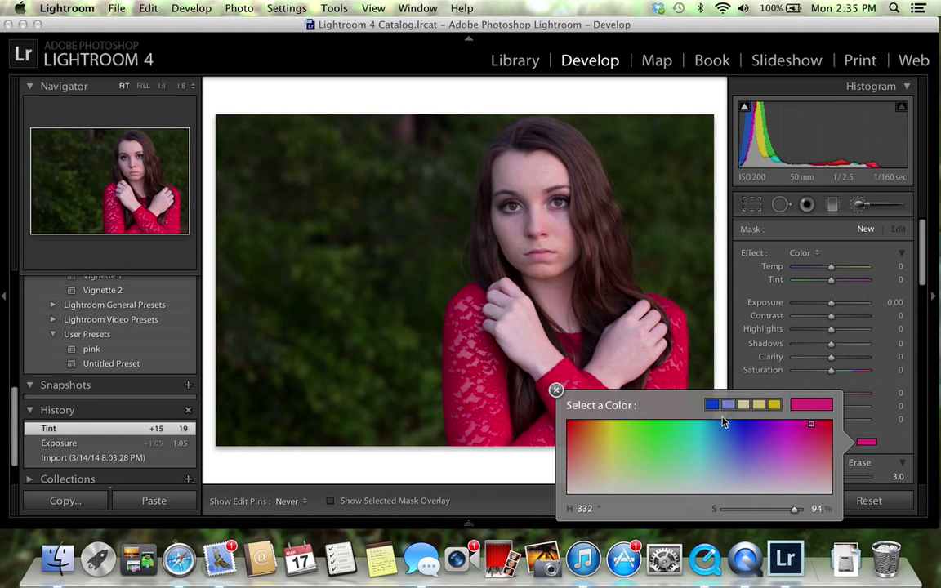
click(877, 448)
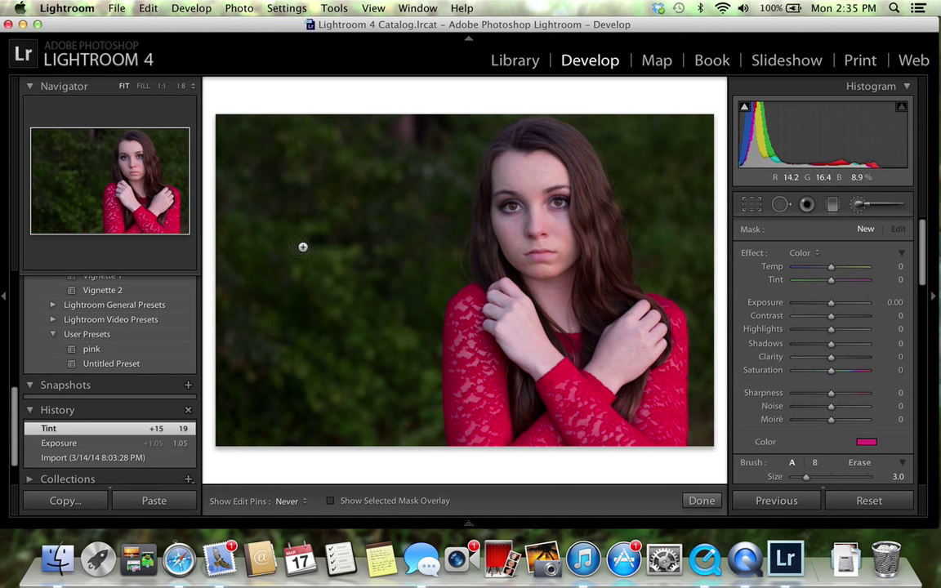
Paint the pink colour over the dark foliage on both sides of the woman with a size 12 brush.
scroll(302, 243, up, 5)
mouse_move(302, 244)
mouse_down()
mouse_move(266, 186)
mouse_move(263, 269)
mouse_move(243, 194)
mouse_move(285, 150)
mouse_move(247, 182)
mouse_move(242, 124)
mouse_up()
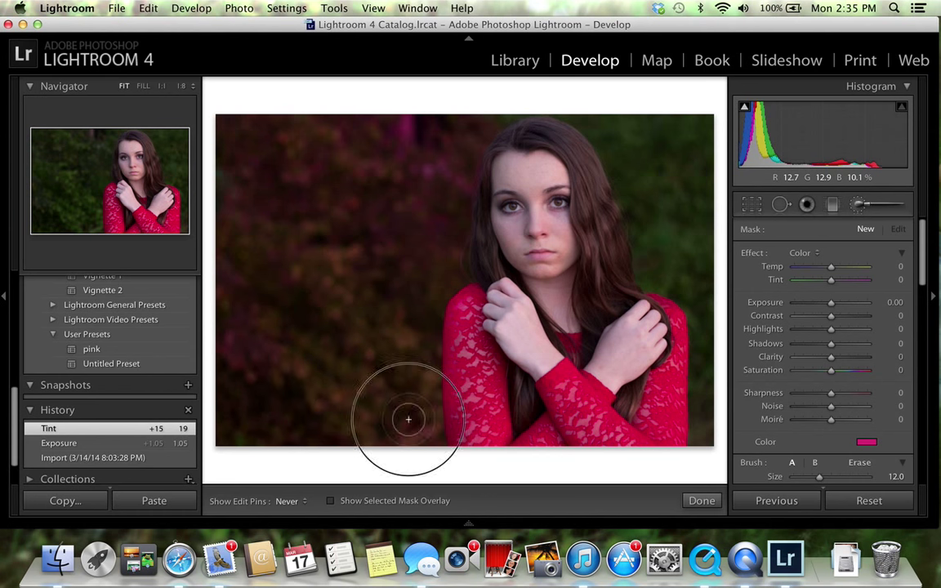
click(640, 198)
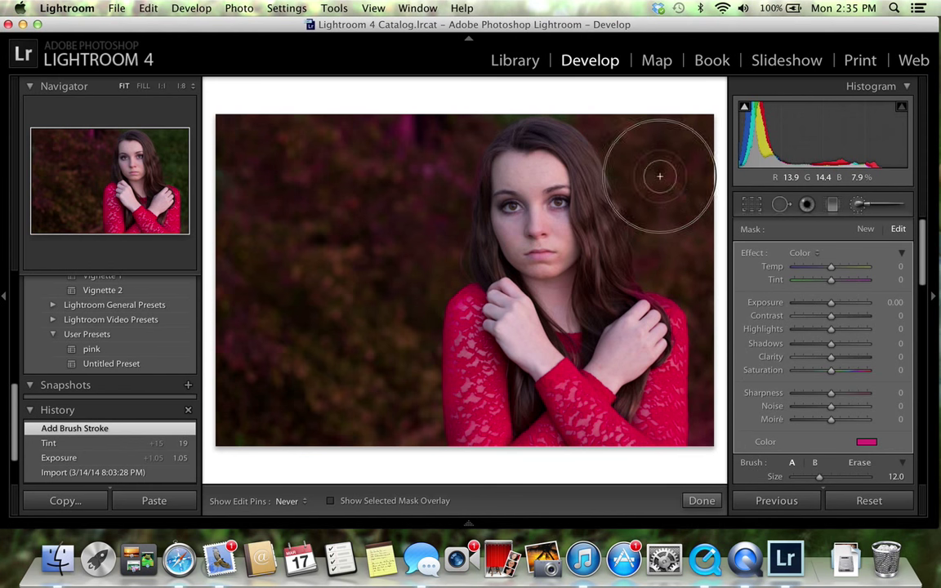
click(610, 134)
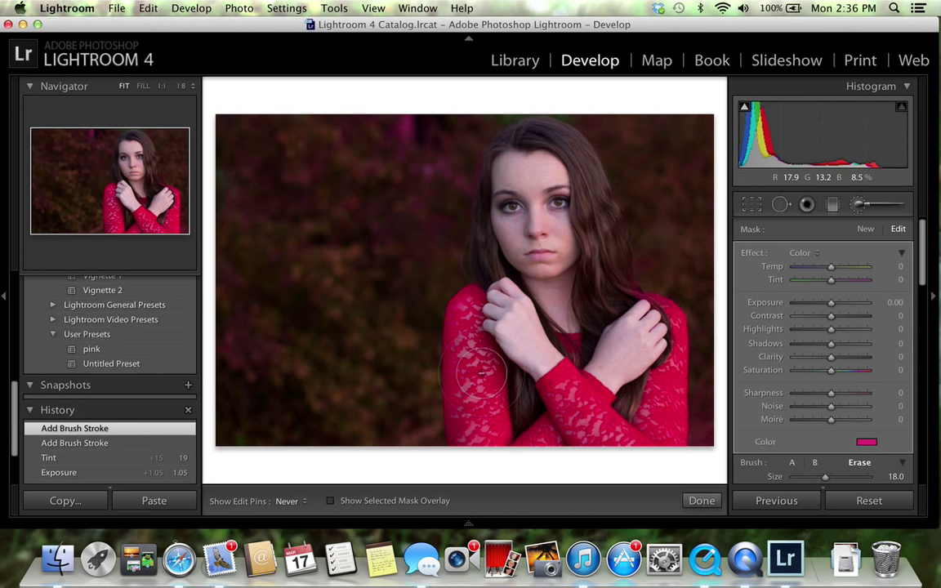
Erase pink spill along the woman's sleeve and hair, reducing the eraser size to 7 and 5.
scroll(481, 372, down, 5)
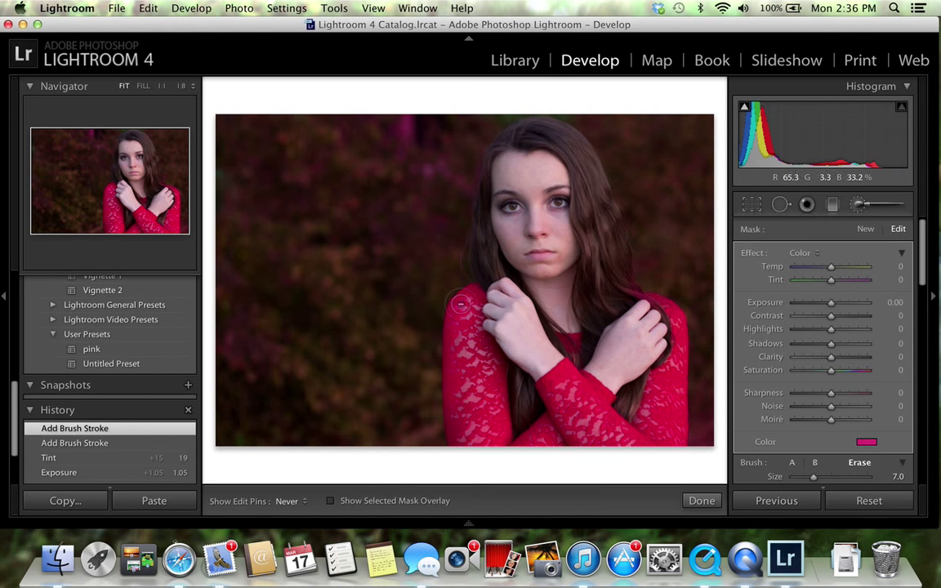
scroll(415, 276, down, 1)
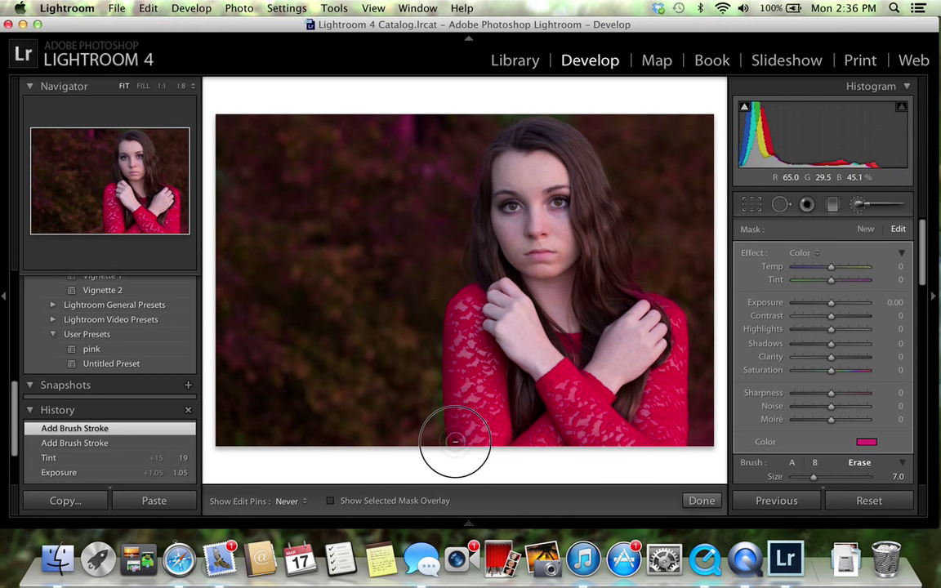
mouse_move(496, 250)
mouse_down()
mouse_move(506, 211)
mouse_move(492, 170)
mouse_move(477, 255)
mouse_move(466, 269)
mouse_up()
scroll(449, 163, down, 2)
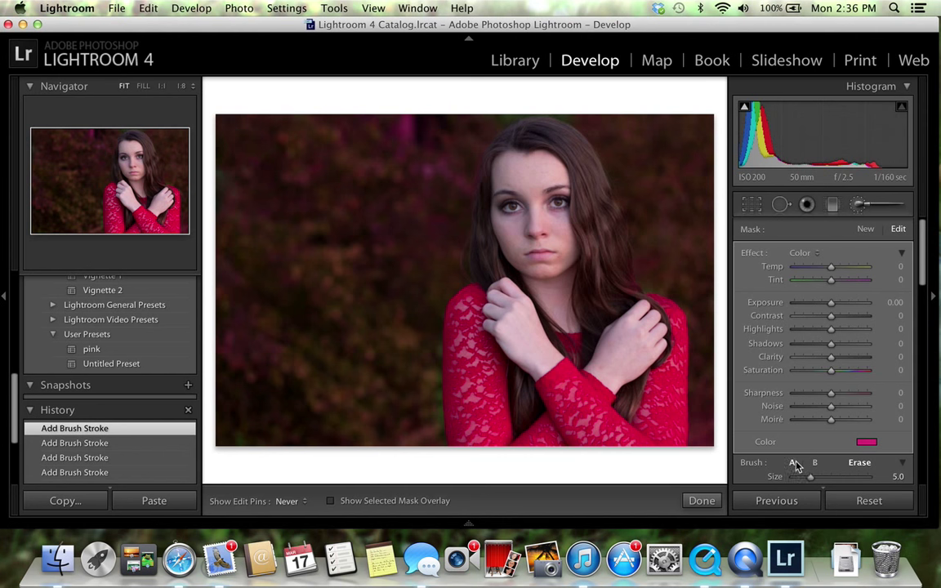
Touch up the pink background mask around the woman with brush A, reducing the brush size to 4.
key(bracketright)
key(bracketright)
key(bracketleft)
key(bracketleft)
key(bracketleft)
key(bracketleft)
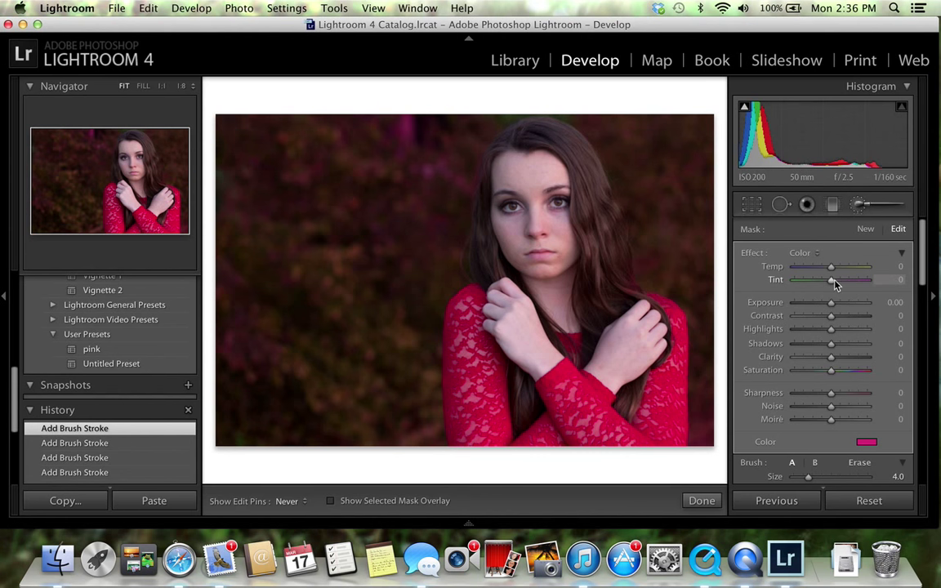
Set the background mask to Temp -10, Tint 84, Clarity 18 and Saturation -14, and the photo's overall Tint to +25.
mouse_move(833, 283)
mouse_down()
mouse_move(868, 288)
mouse_move(816, 273)
mouse_move(829, 275)
mouse_up()
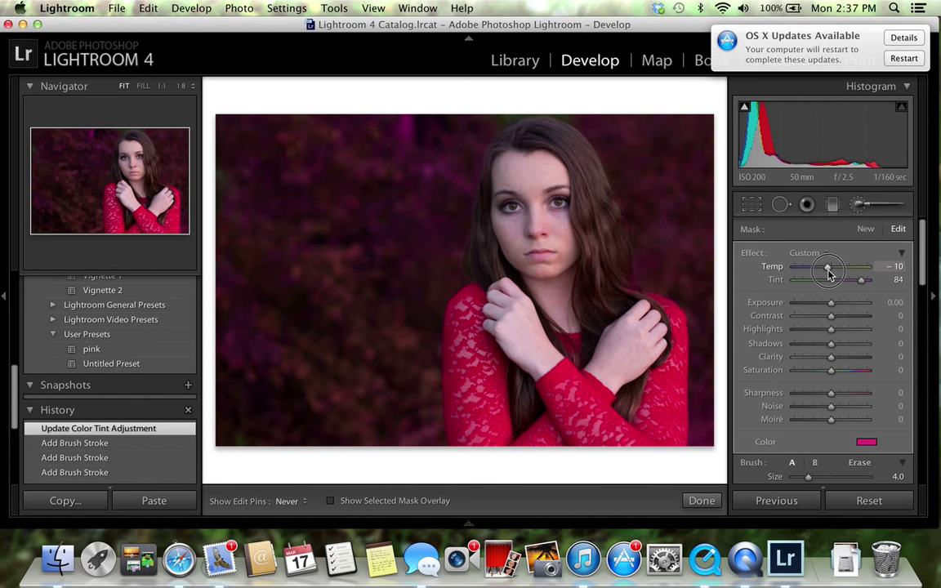
drag(829, 275, 829, 275)
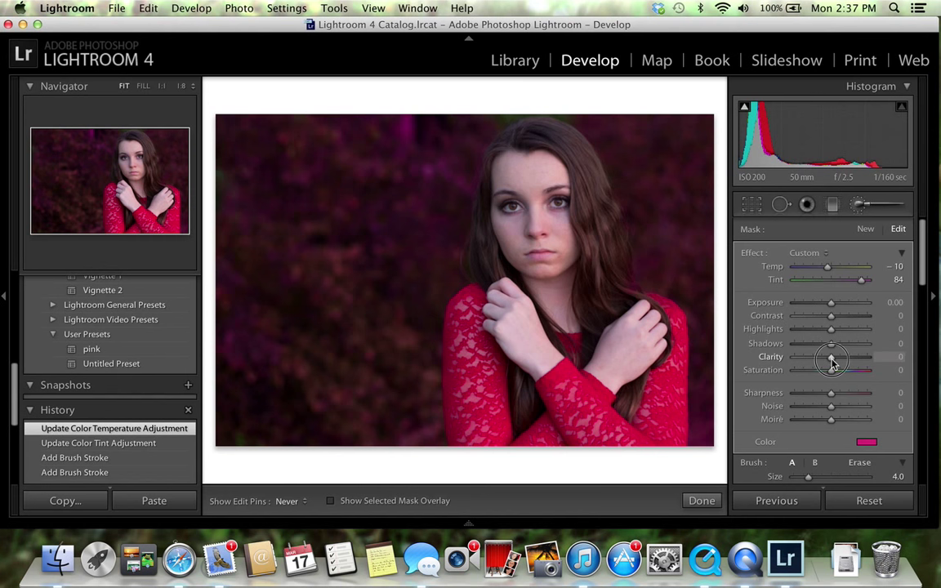
drag(832, 363, 835, 362)
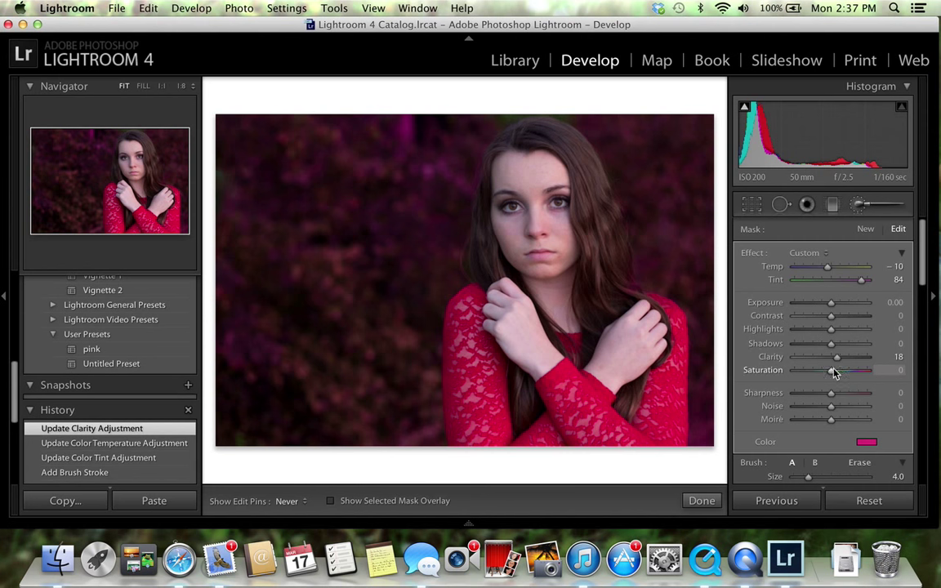
drag(833, 373, 826, 373)
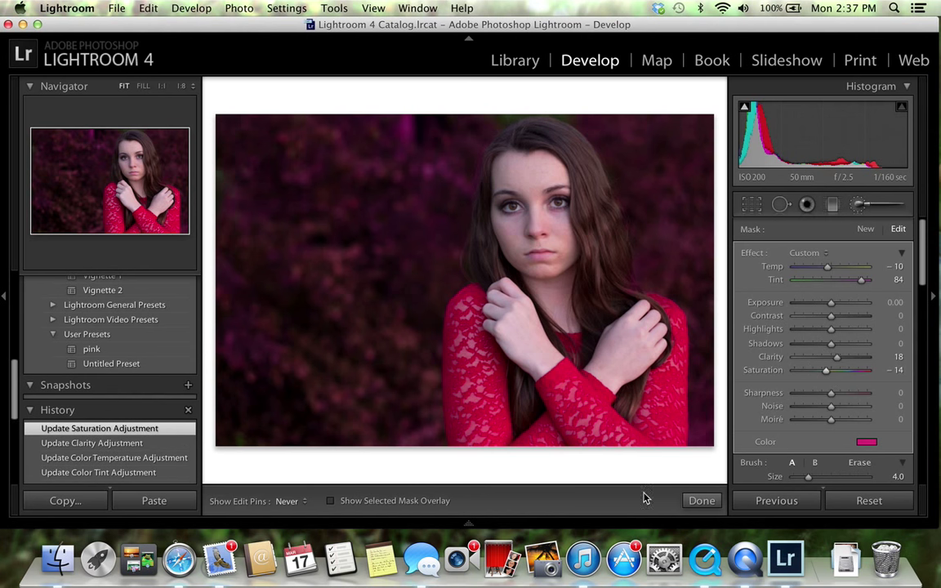
click(700, 501)
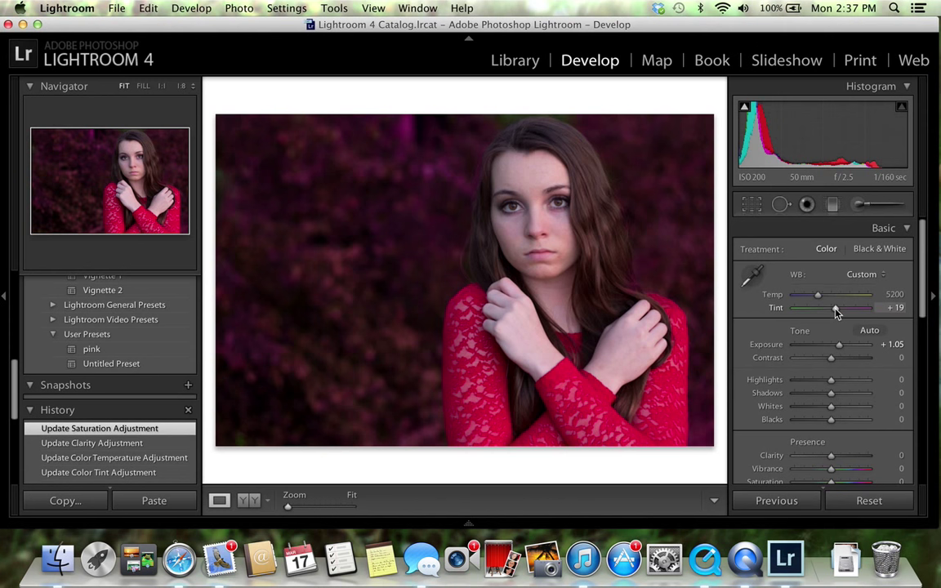
mouse_move(836, 311)
mouse_down()
mouse_move(846, 312)
mouse_move(837, 314)
mouse_up()
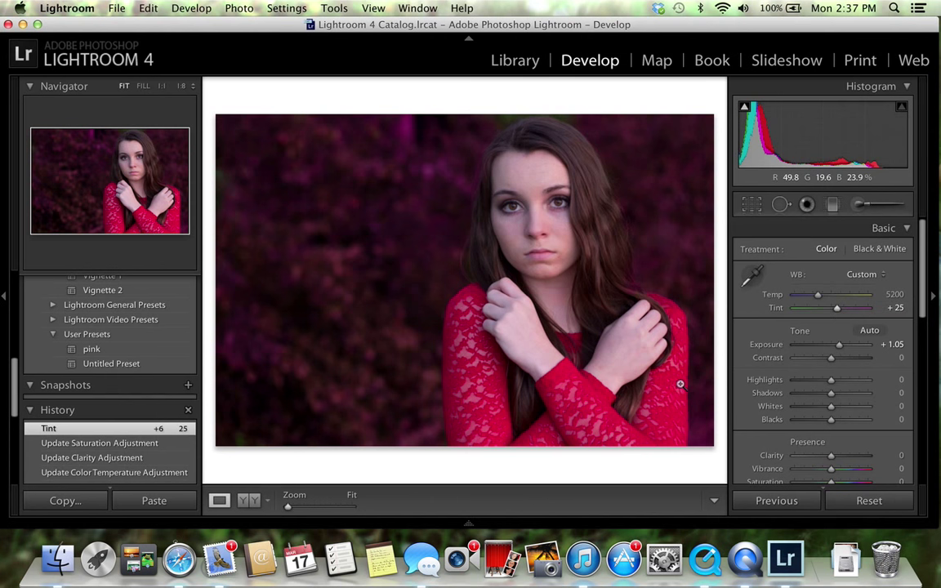
Paint a Soften Skin mask over the woman's face with a size 12 brush and slightly weaken its negative Clarity.
click(514, 254)
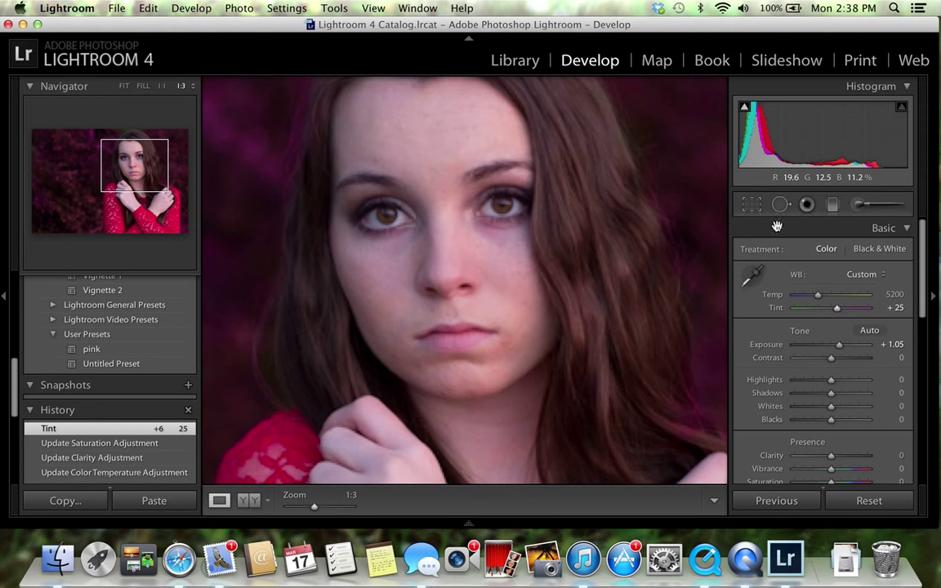
click(860, 211)
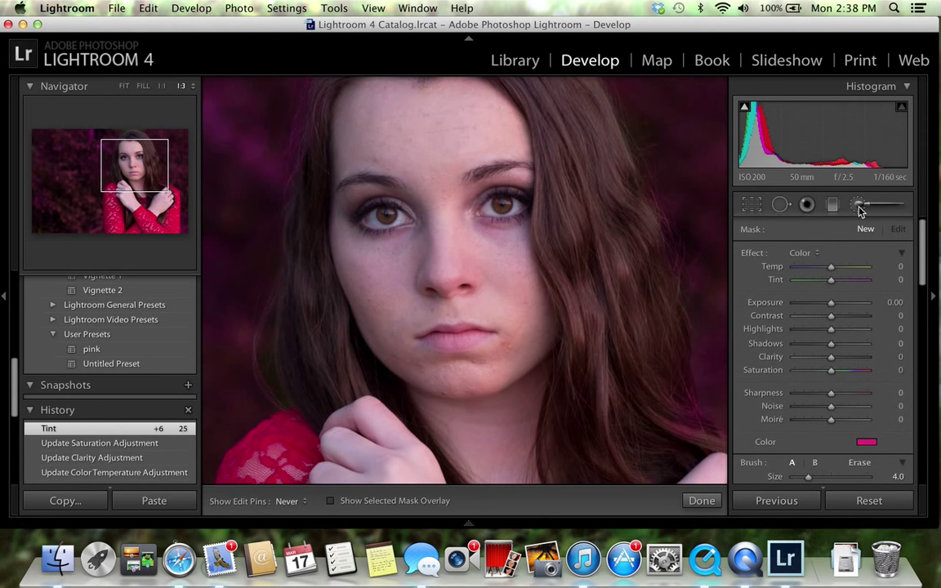
click(811, 254)
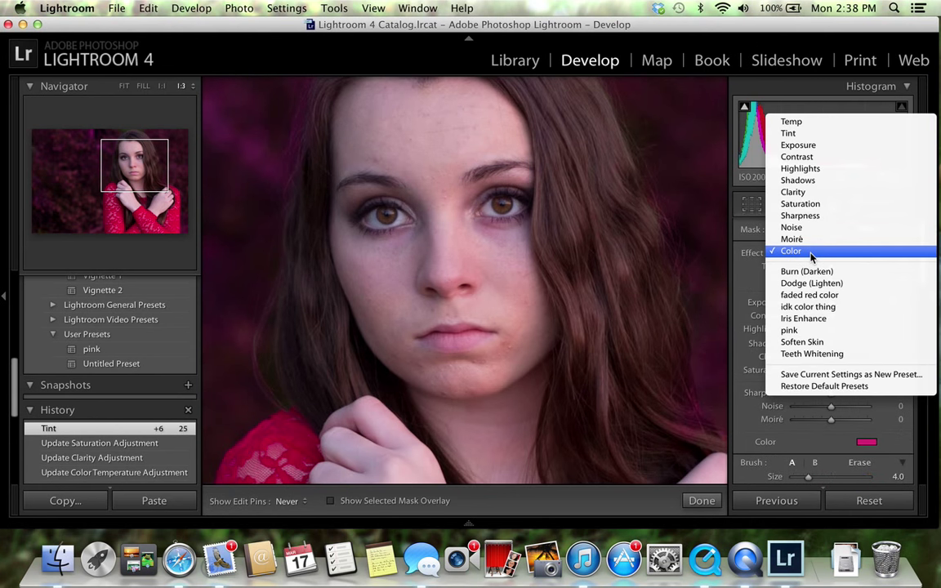
click(810, 346)
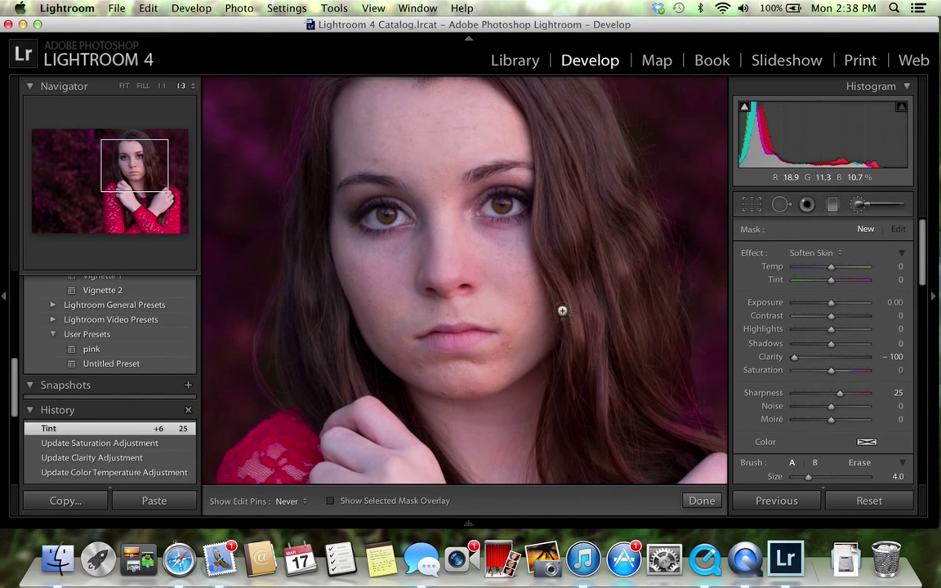
scroll(430, 246, up, 3)
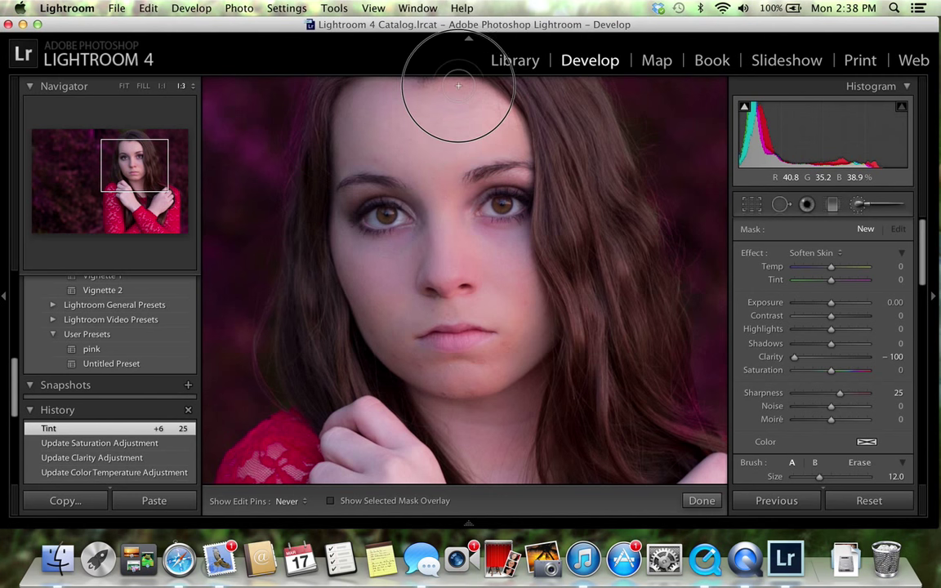
drag(499, 169, 636, 209)
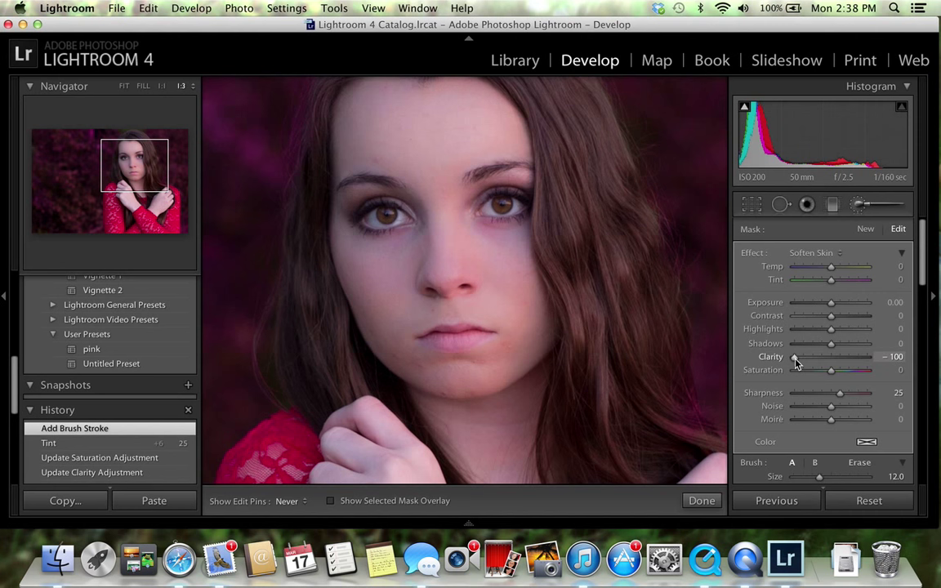
drag(797, 364, 804, 362)
click(700, 501)
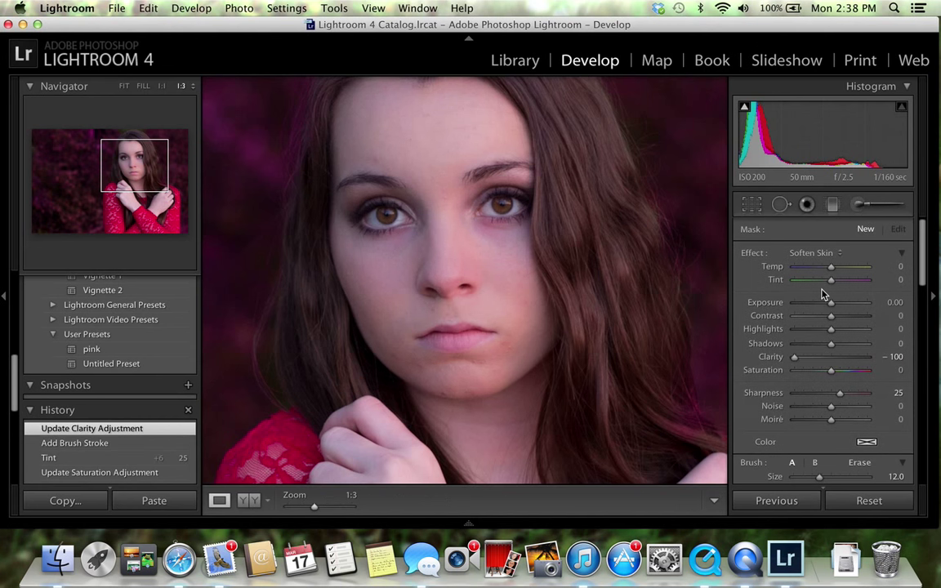
Brush a second Soften Skin mask around the mouth and under both eyes, and set its Clarity to -66.
click(858, 205)
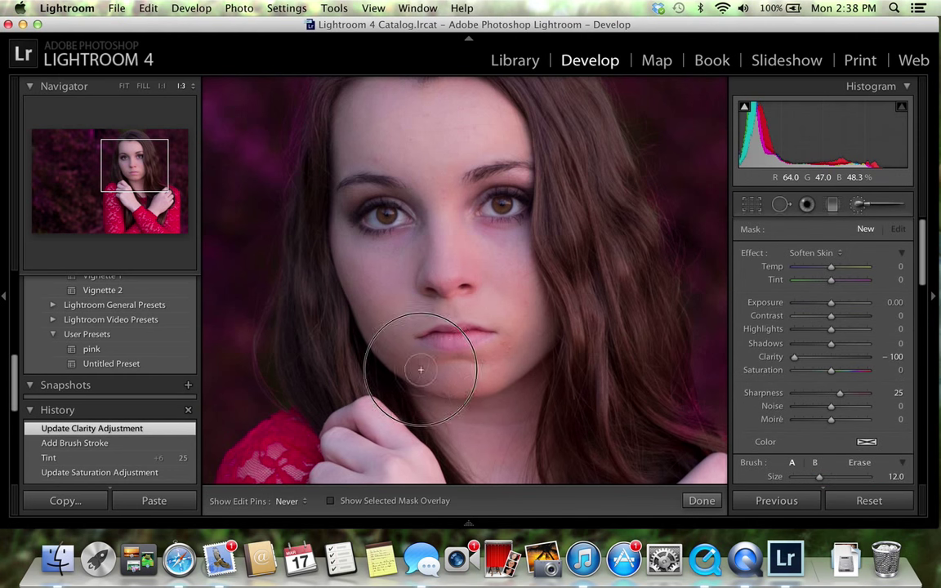
mouse_move(486, 348)
mouse_down()
mouse_move(500, 341)
mouse_move(462, 310)
mouse_up()
drag(497, 217, 504, 242)
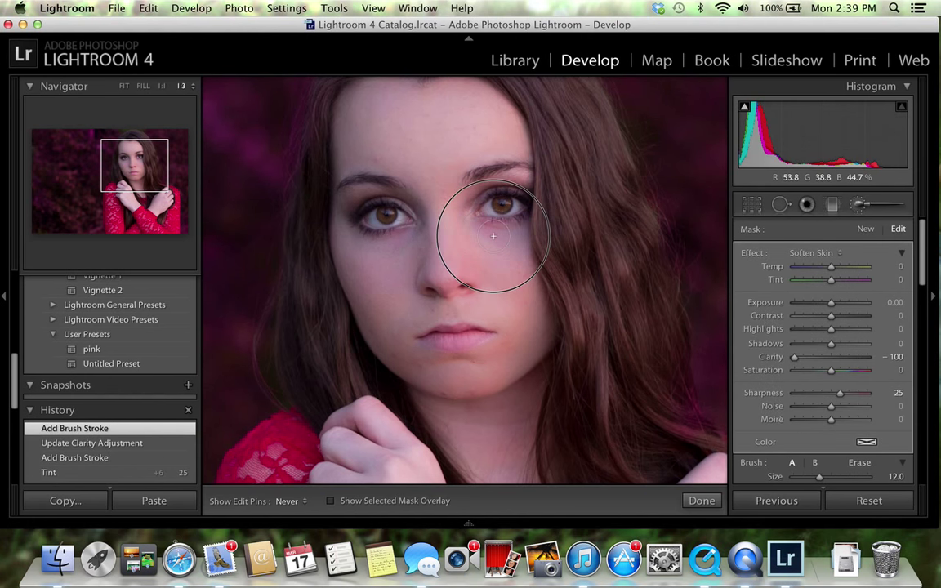
drag(415, 238, 414, 246)
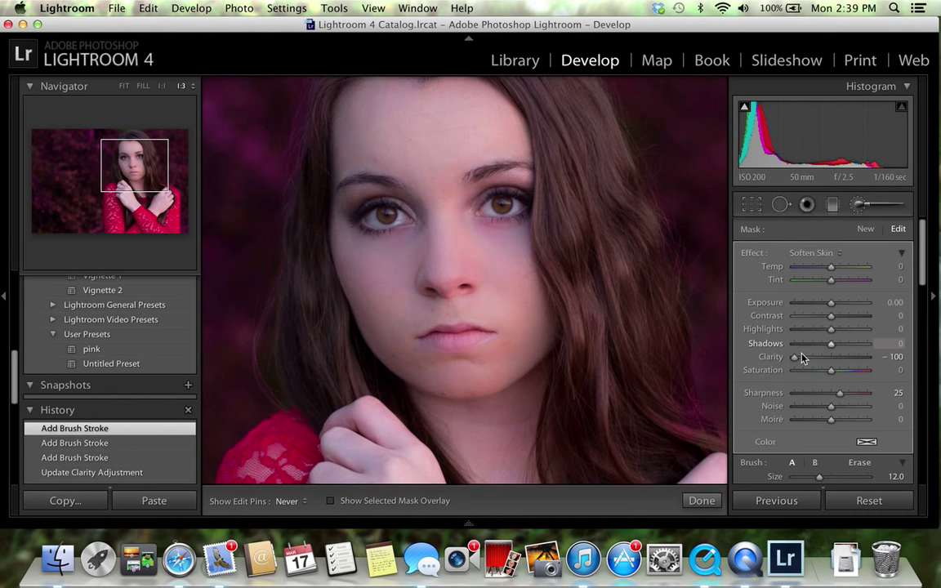
drag(794, 357, 806, 360)
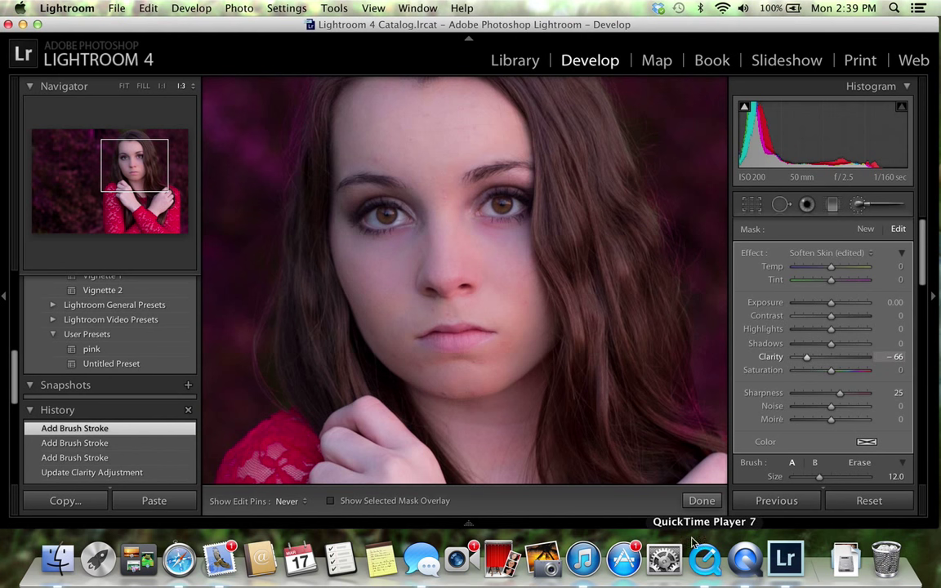
click(701, 501)
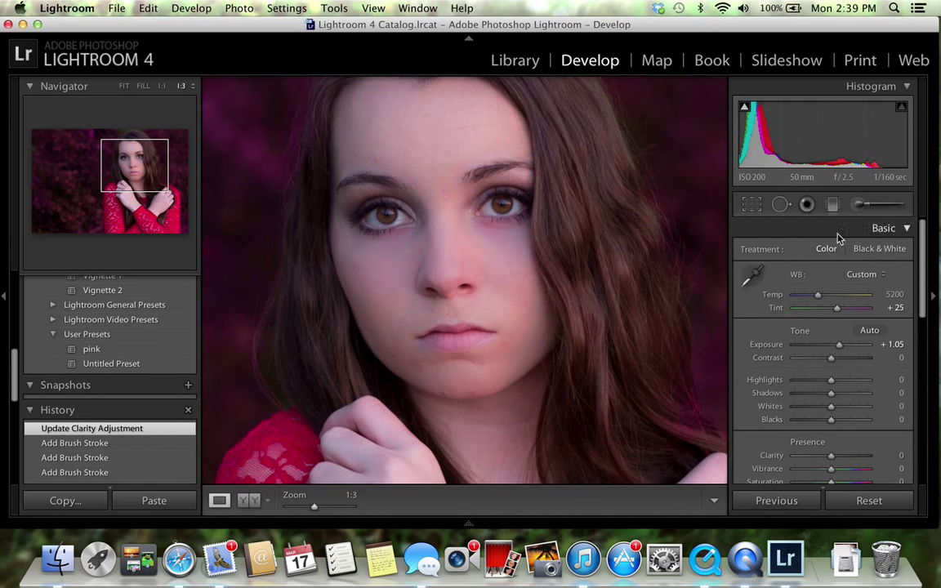
Paint an Iris Enhance mask over both irises with a size 3 brush and erase the spill around the eye.
click(867, 209)
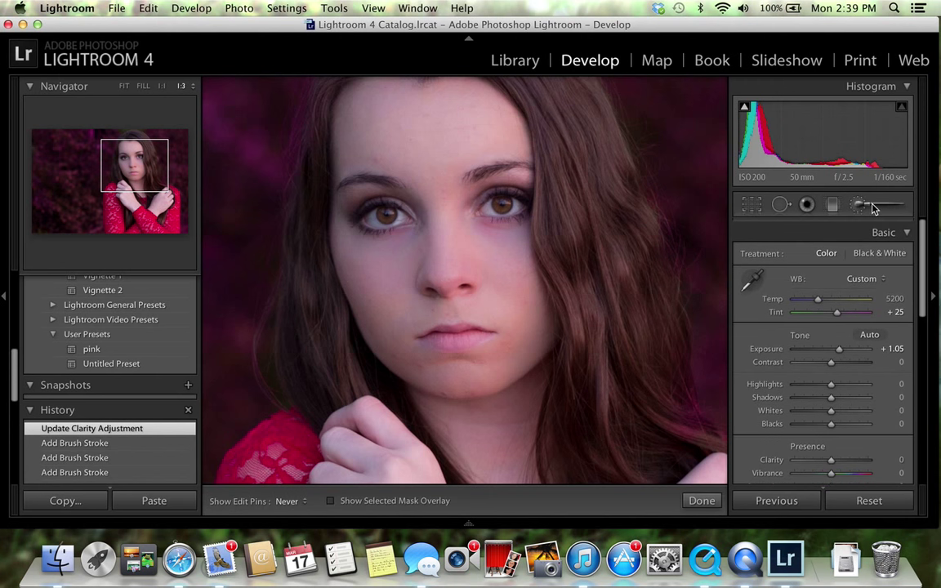
click(828, 254)
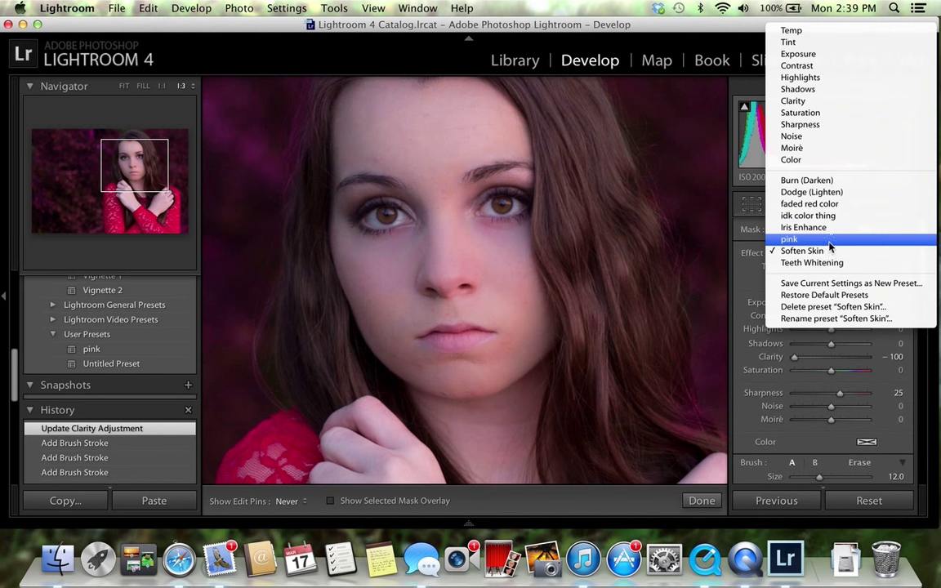
click(832, 228)
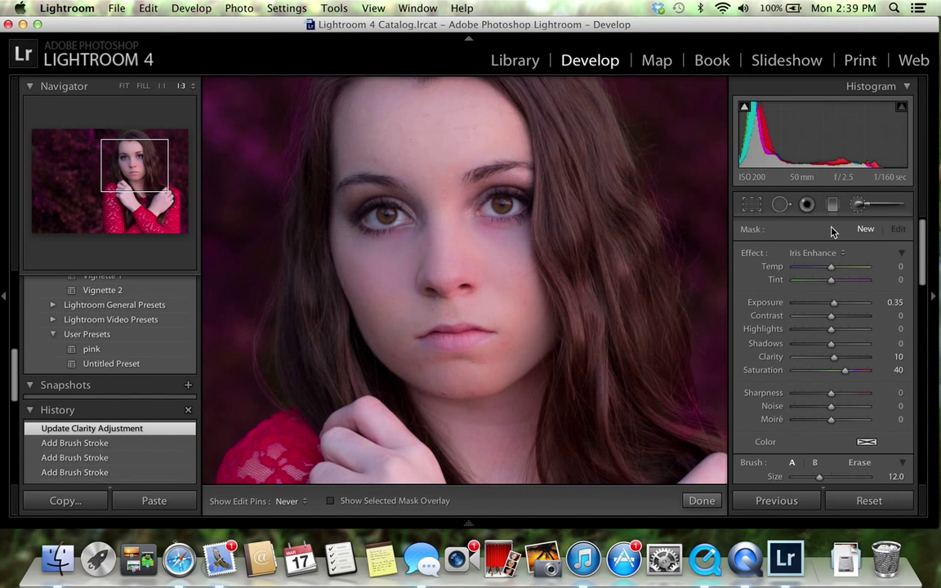
click(817, 254)
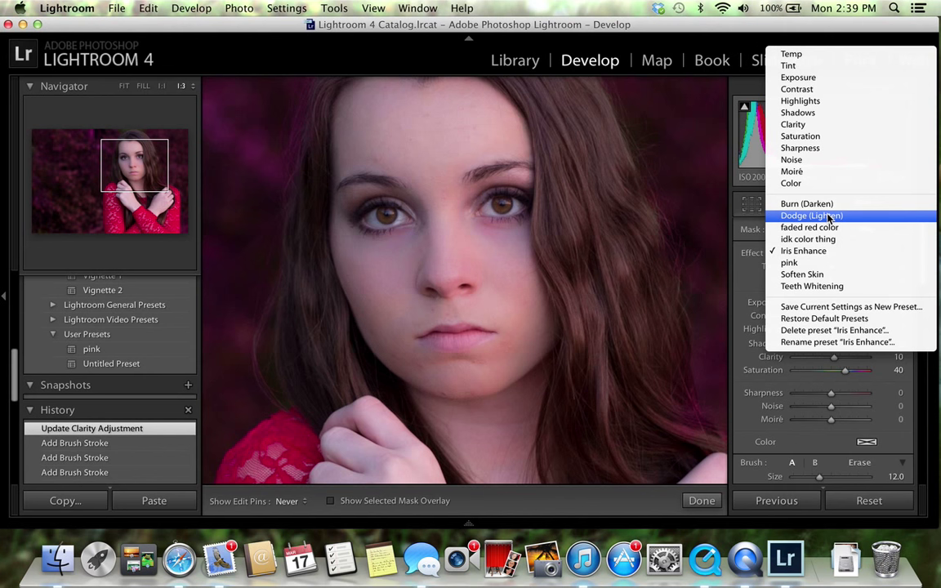
click(808, 251)
scroll(520, 219, down, 4)
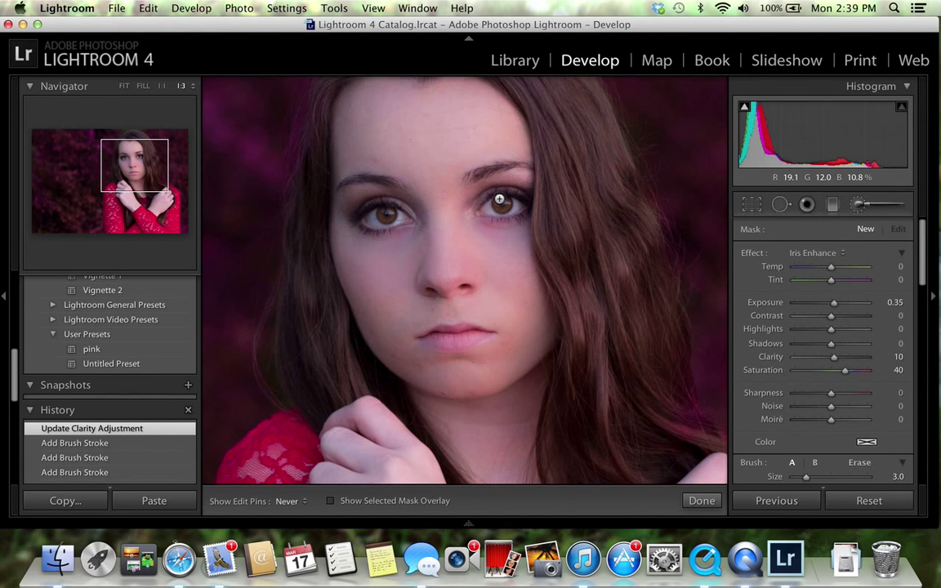
click(500, 207)
mouse_move(388, 213)
mouse_down()
mouse_move(381, 214)
mouse_move(394, 211)
mouse_up()
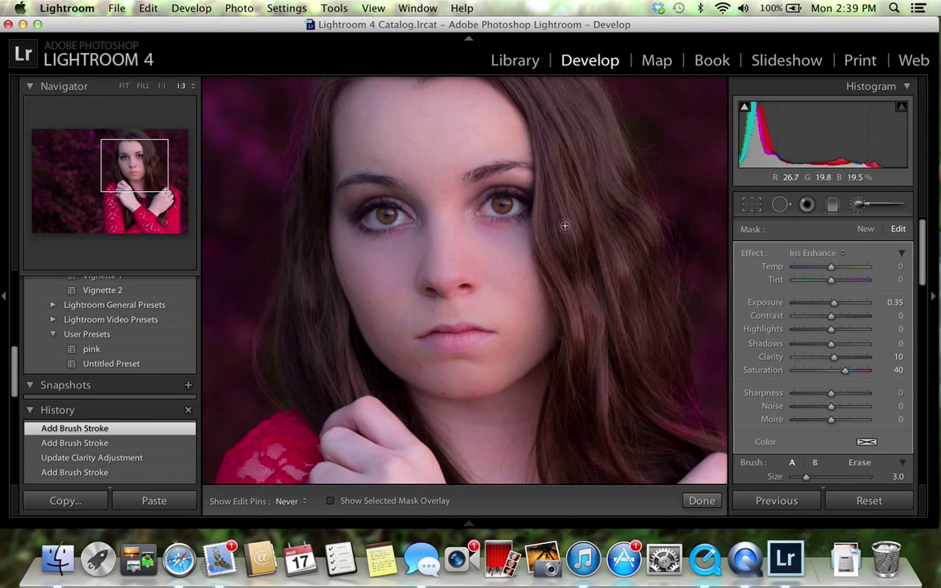
click(860, 464)
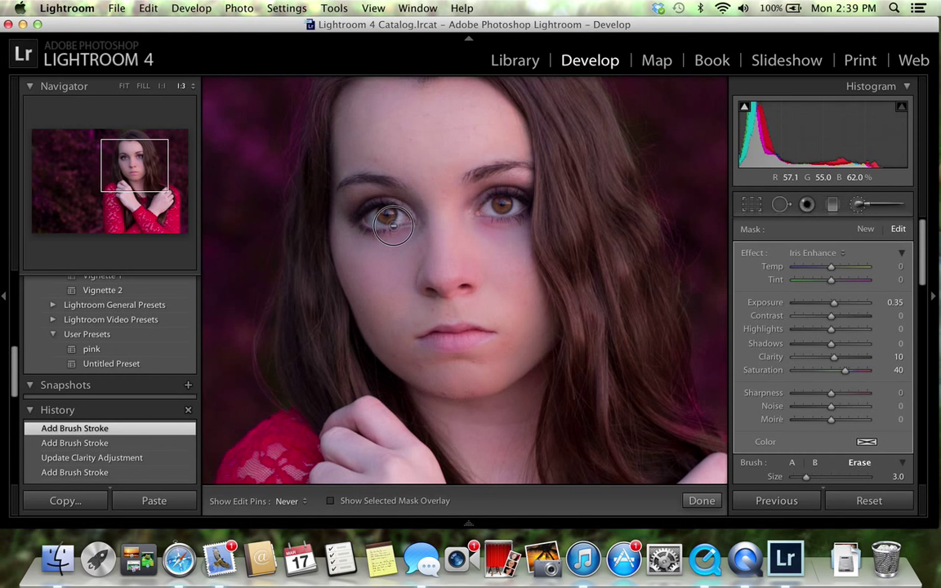
drag(669, 346, 604, 315)
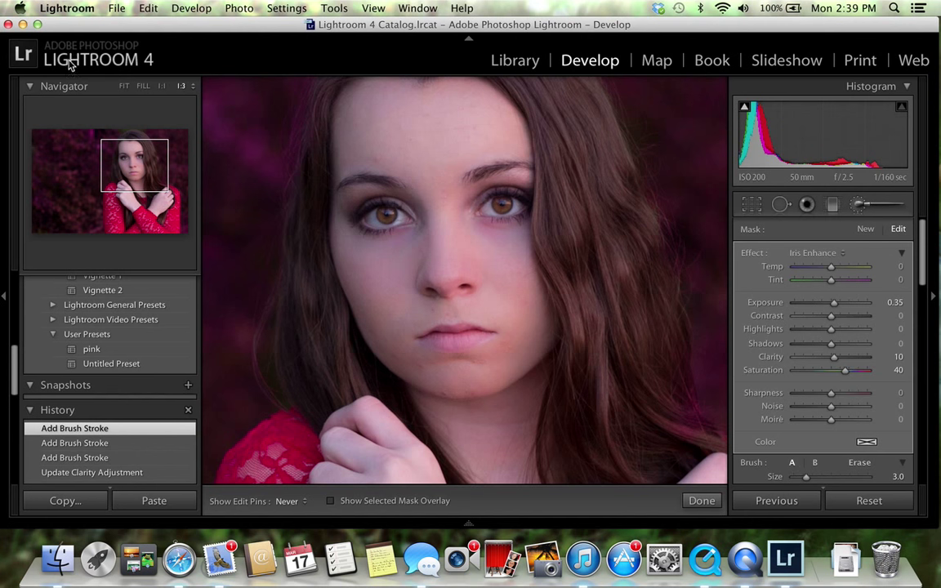
Fit the whole photo in view, set the iris mask's Exposure to 0.45 and finish the brush adjustment.
key(ctrl+super+Escape)
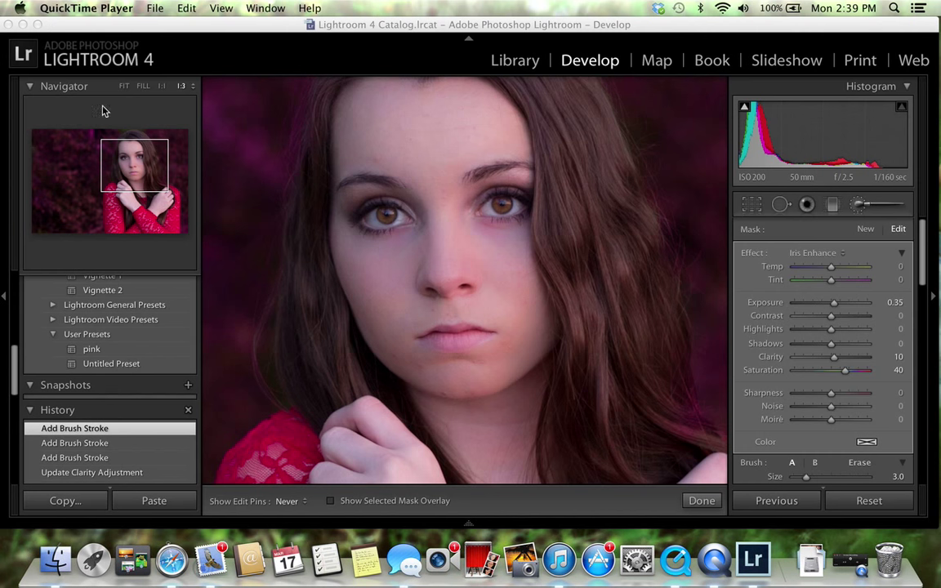
click(126, 88)
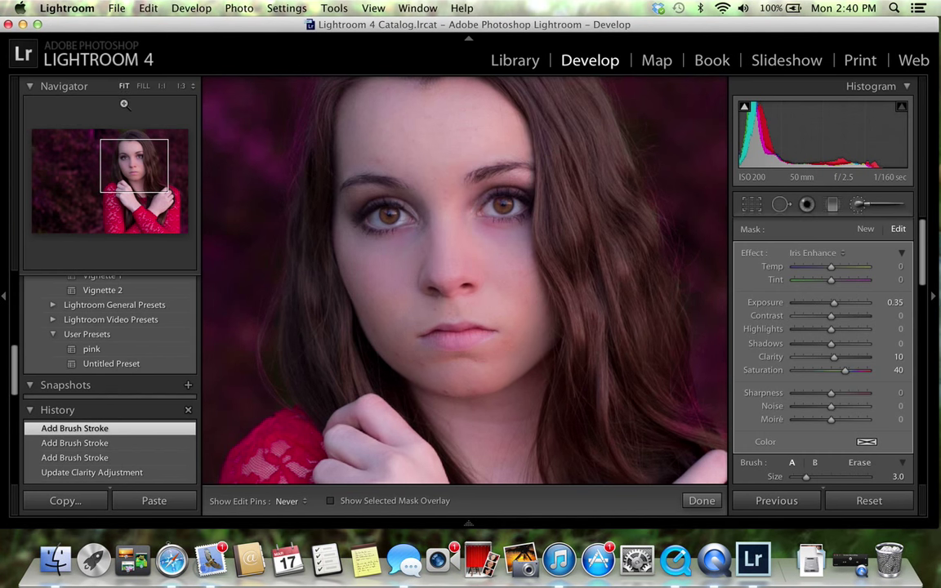
click(124, 86)
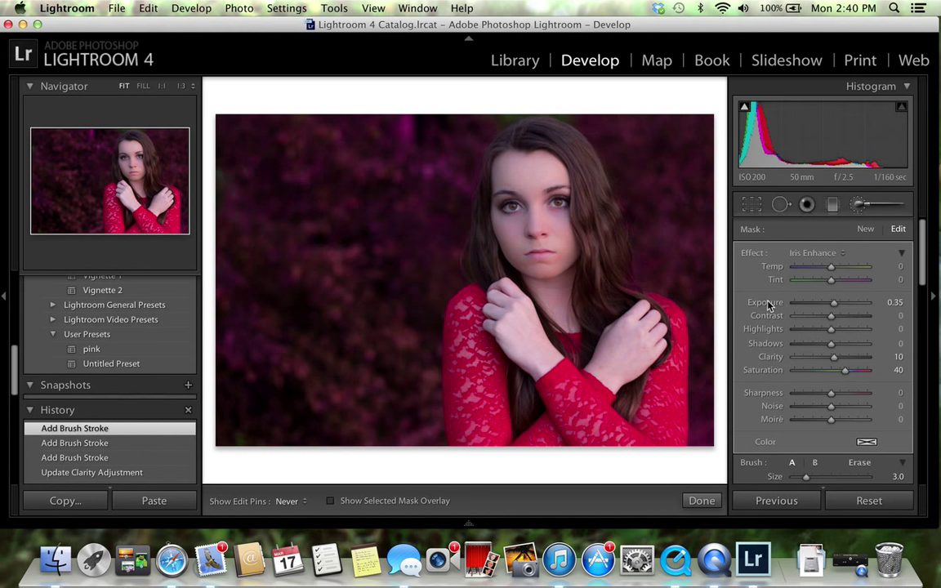
drag(834, 307, 835, 307)
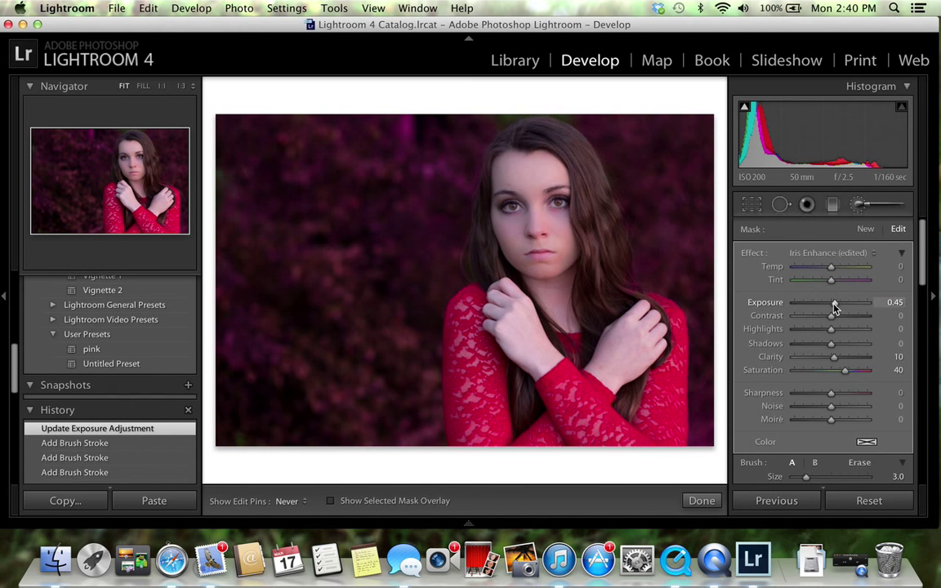
click(702, 500)
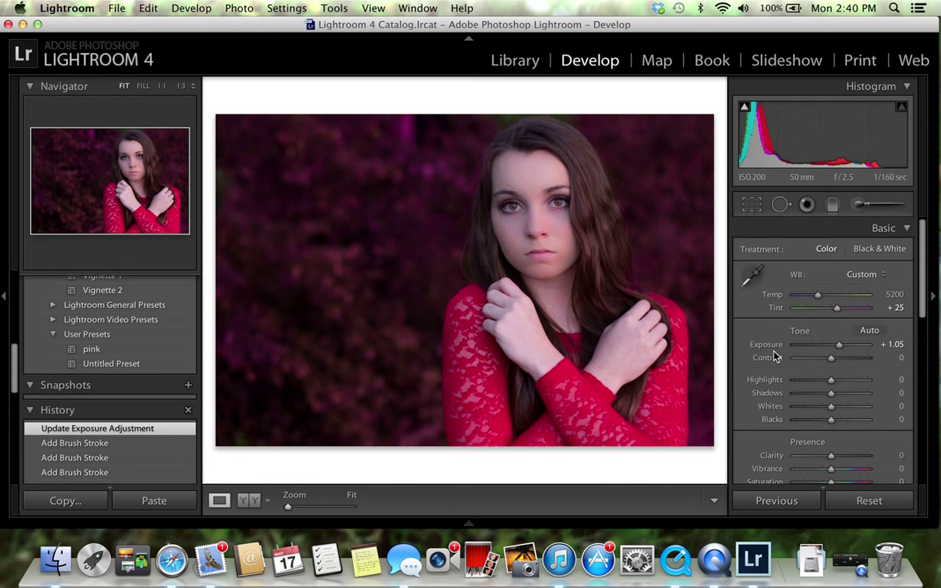
Set the photo's overall Contrast to +11, Saturation to -18 and Clarity to +21.
click(833, 360)
drag(835, 363, 838, 361)
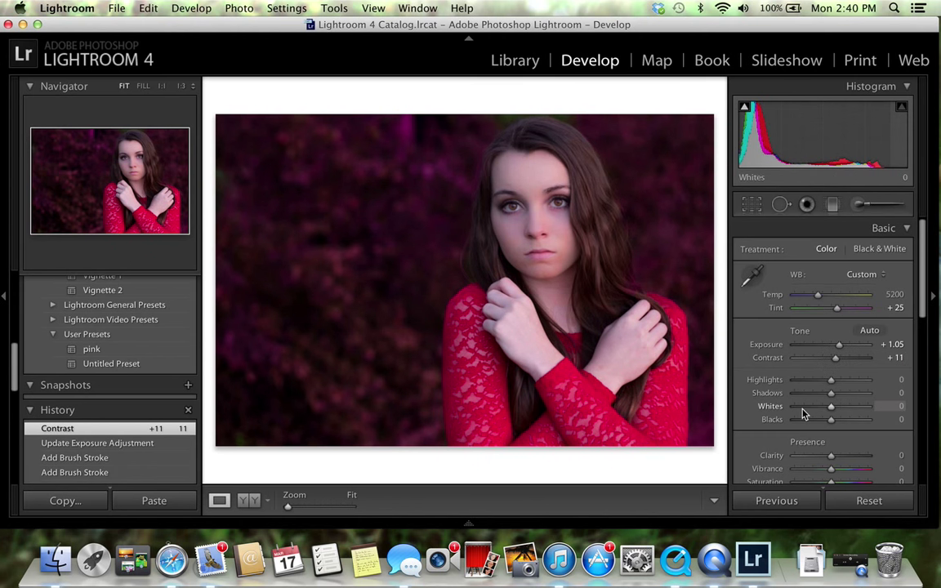
scroll(803, 414, down, 2)
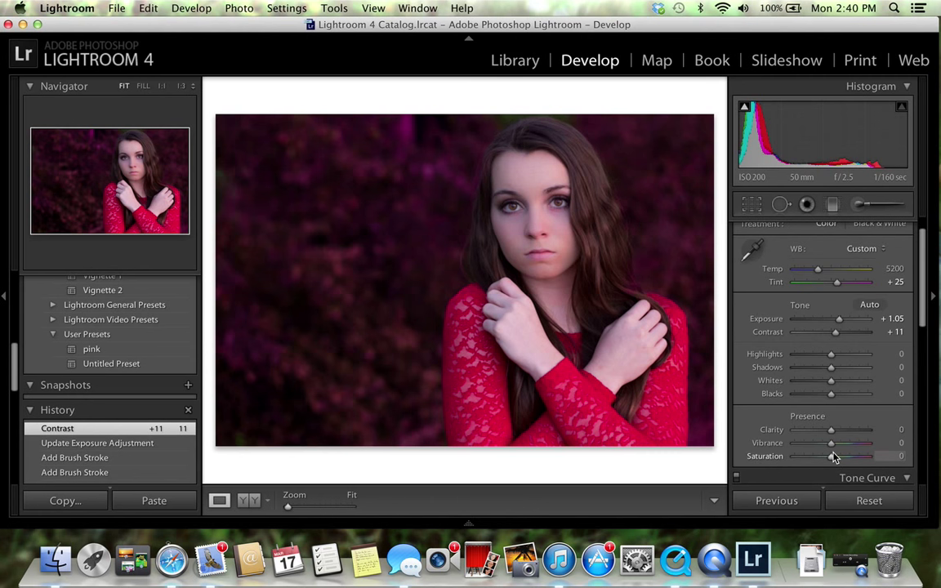
drag(831, 460, 826, 462)
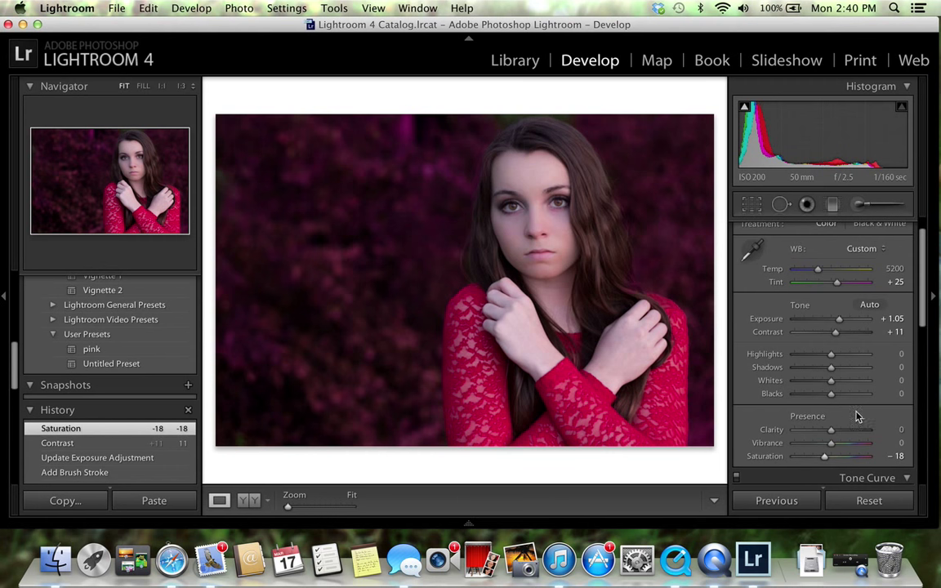
drag(831, 429, 839, 433)
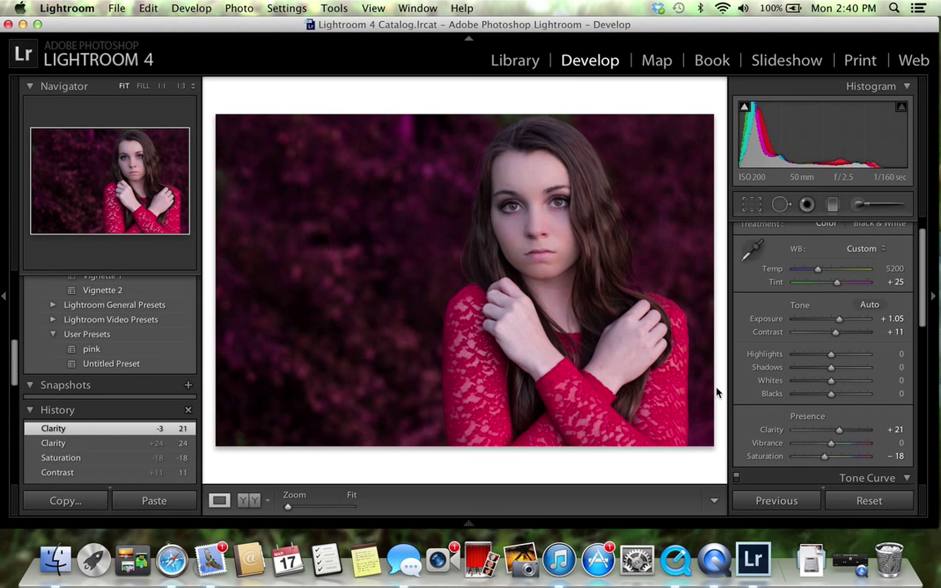
Paint a Burn (Darken) mask over the red lace sleeve with a size 11 brush and finish the adjustment.
click(859, 206)
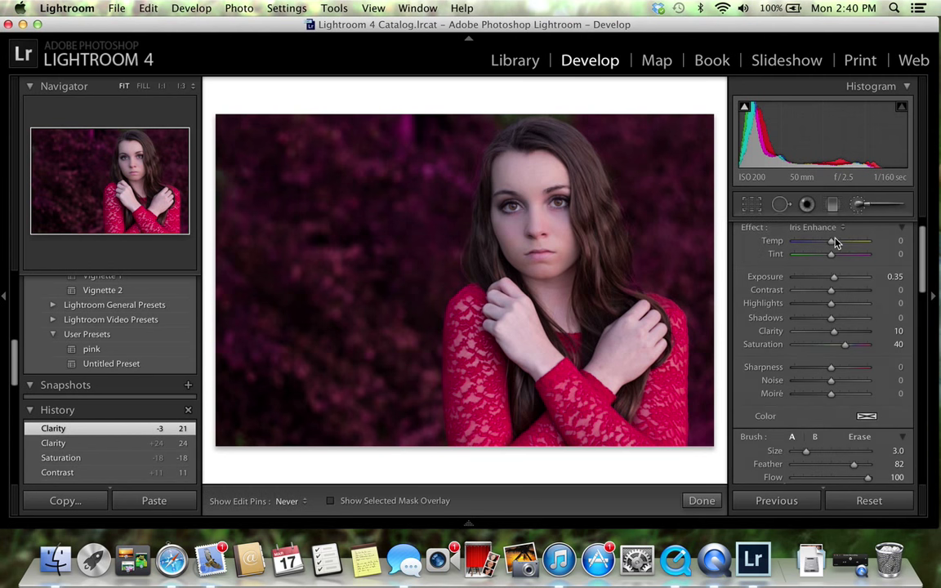
click(805, 229)
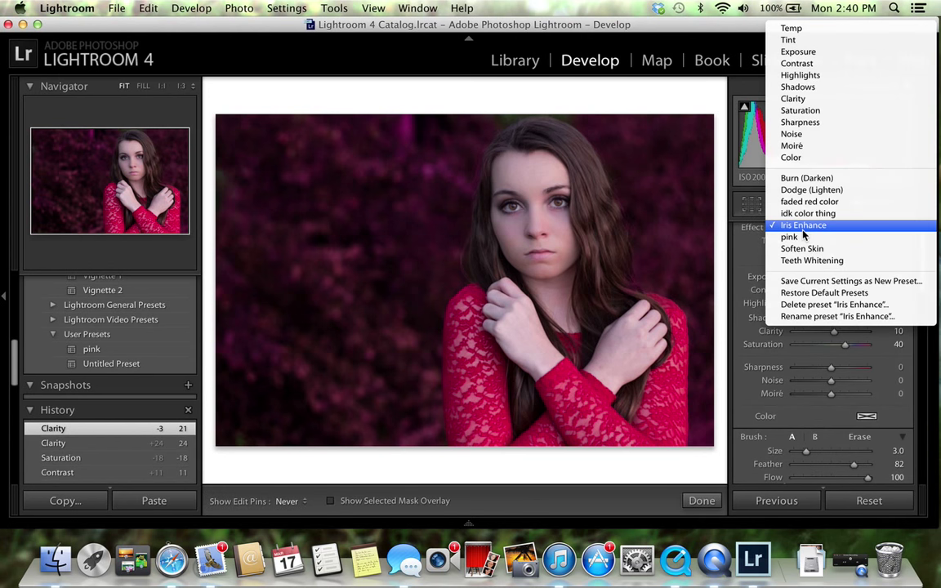
click(806, 178)
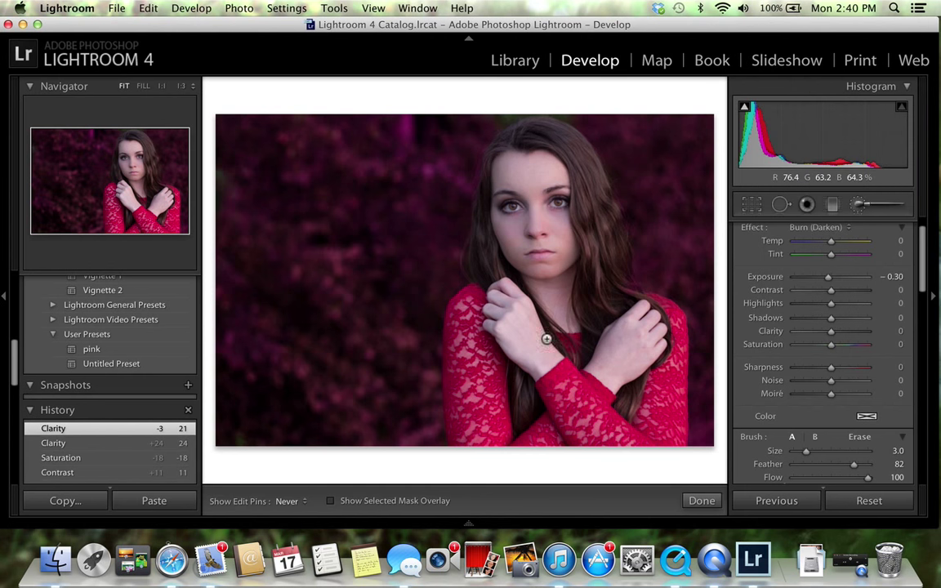
scroll(482, 393, up, 5)
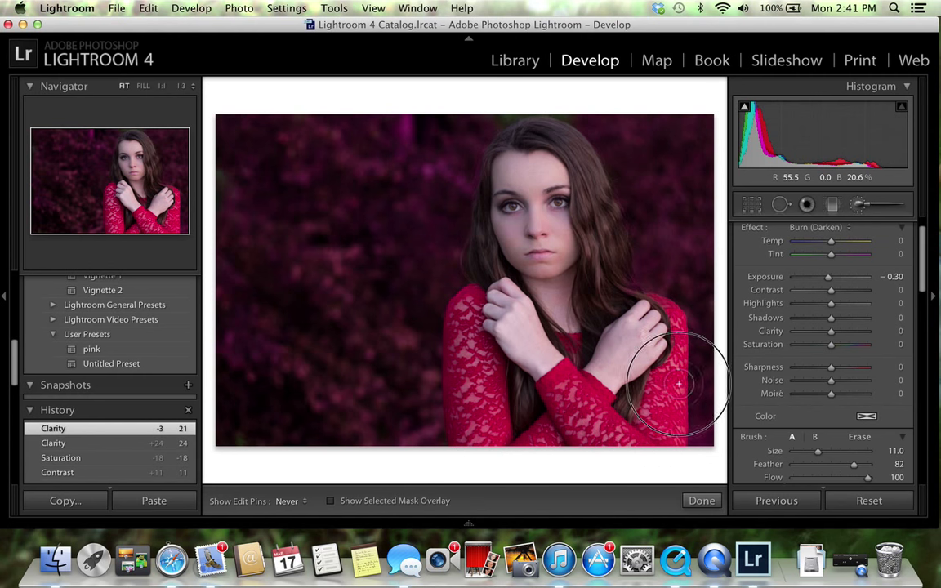
drag(653, 418, 588, 368)
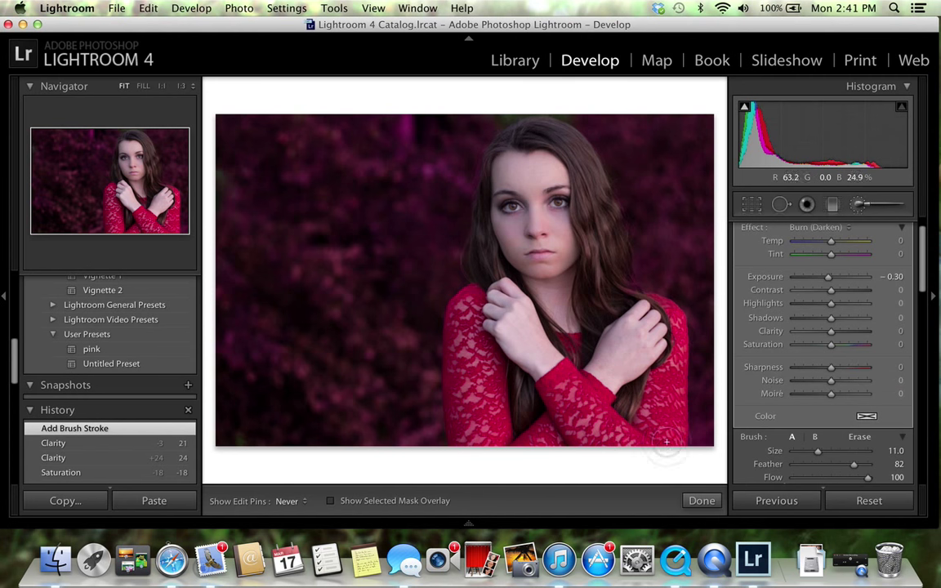
click(701, 501)
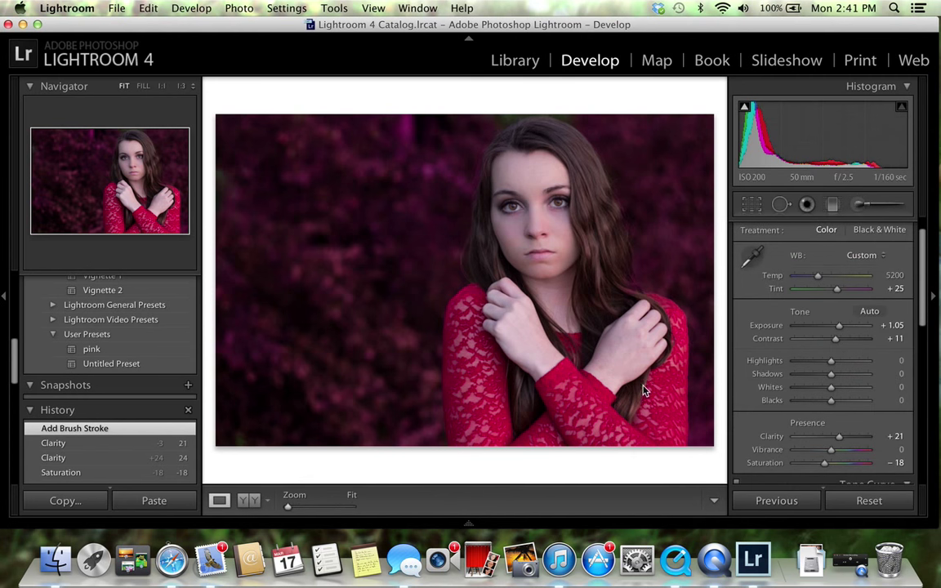
Apply the Vignette 1 effect preset to the photo.
scroll(94, 382, up, 6)
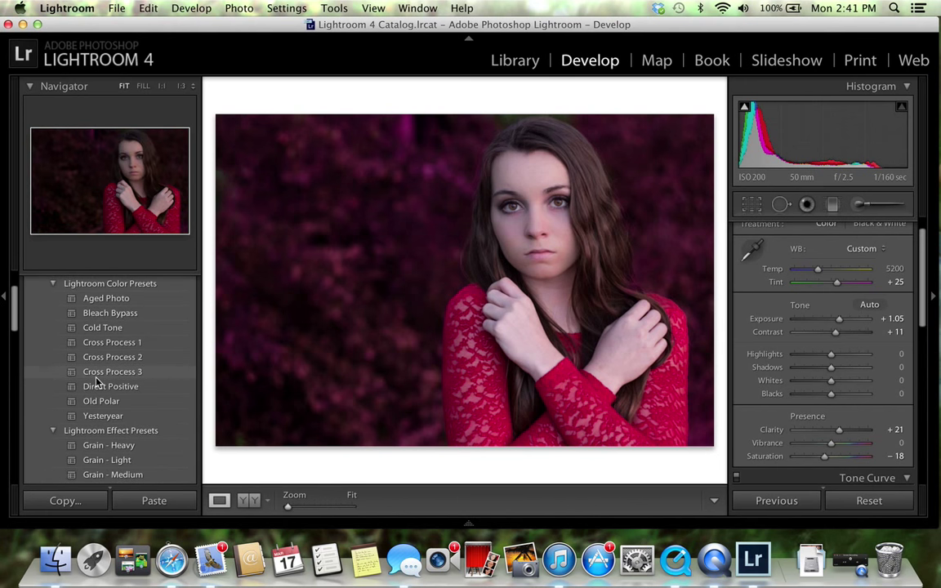
scroll(97, 382, down, 3)
scroll(115, 361, up, 3)
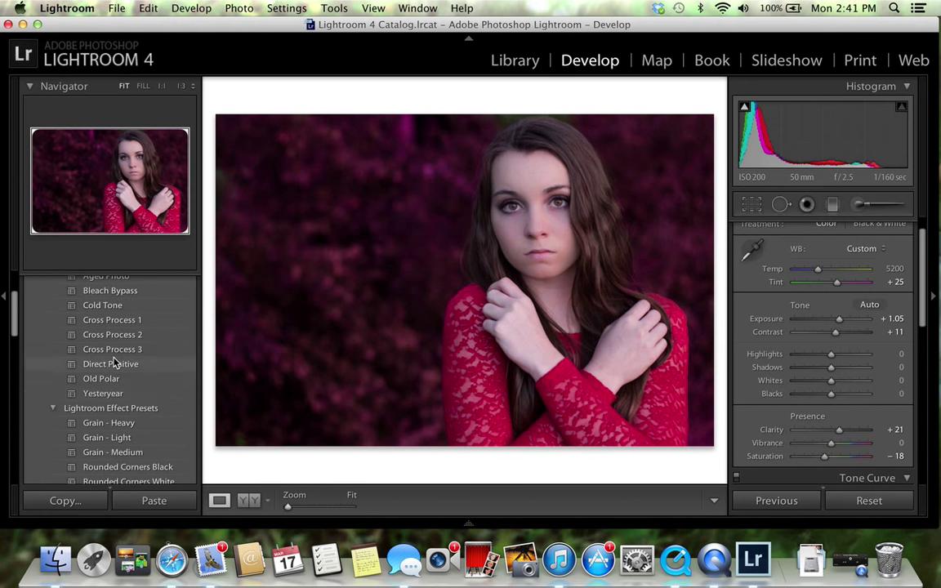
scroll(112, 361, down, 7)
scroll(114, 363, up, 2)
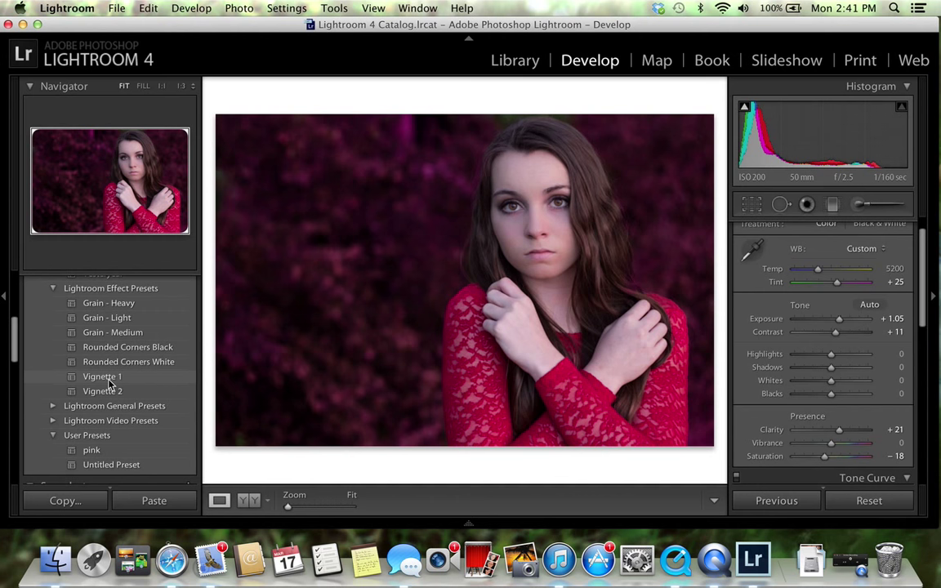
click(107, 380)
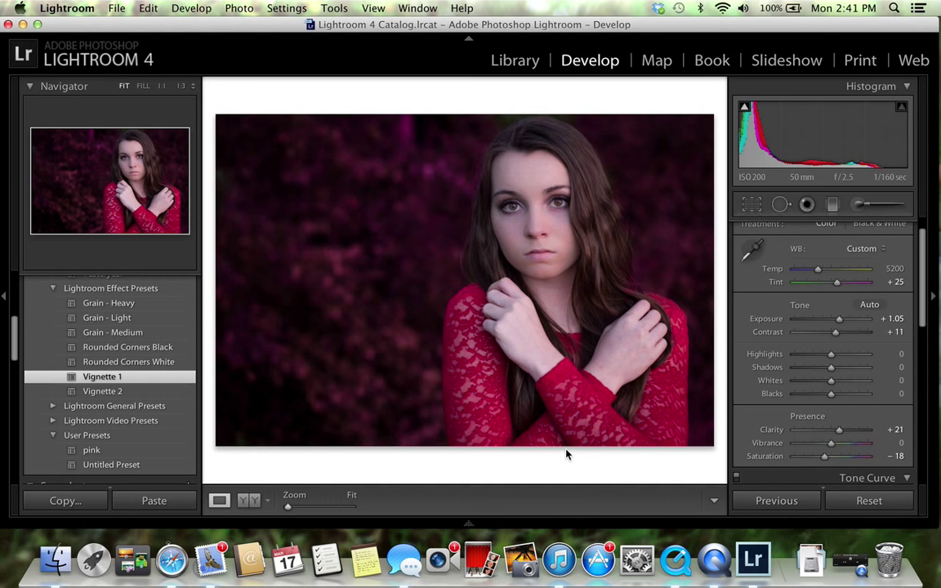
mouse_move(304, 523)
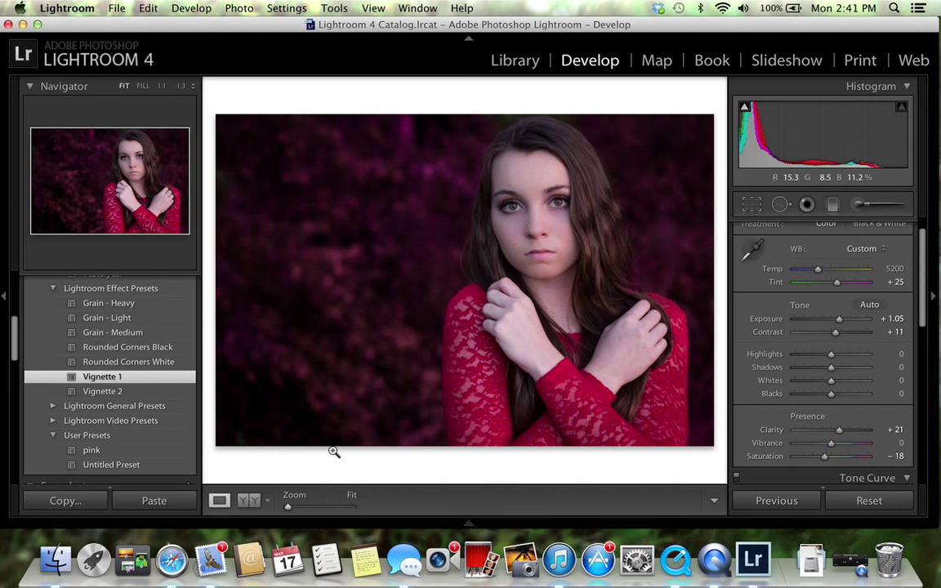
Compare the photo before and after editing in side-by-side, split and stacked layouts, and return to the single view.
click(249, 503)
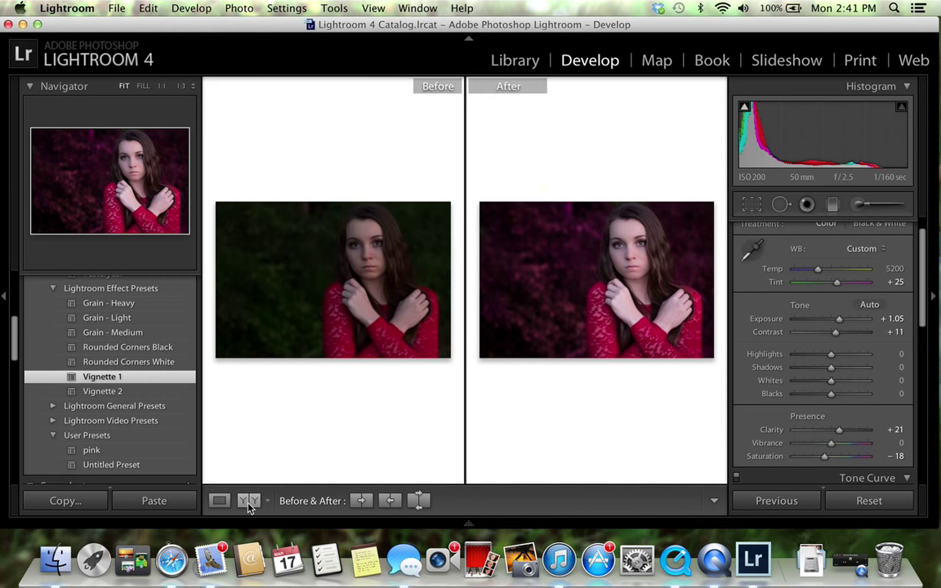
click(249, 503)
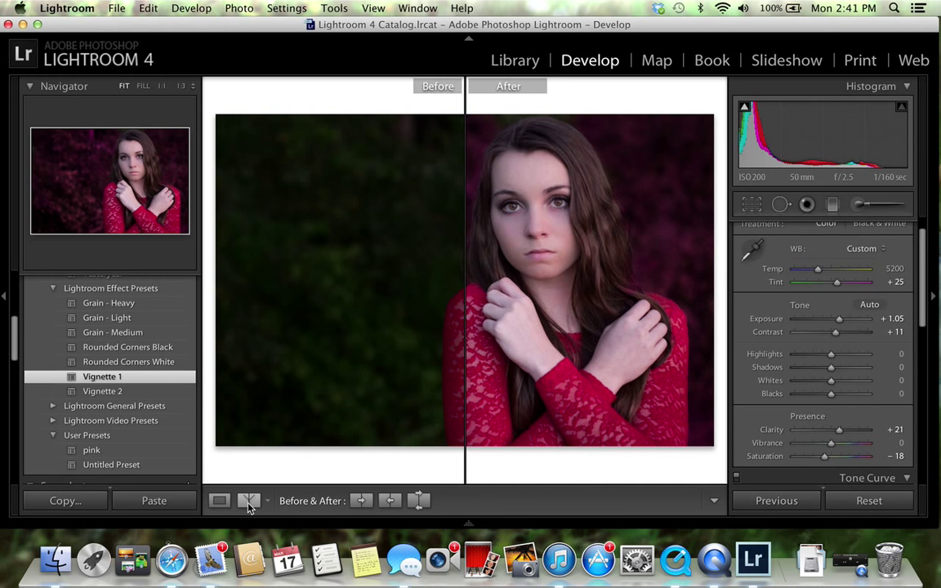
click(248, 502)
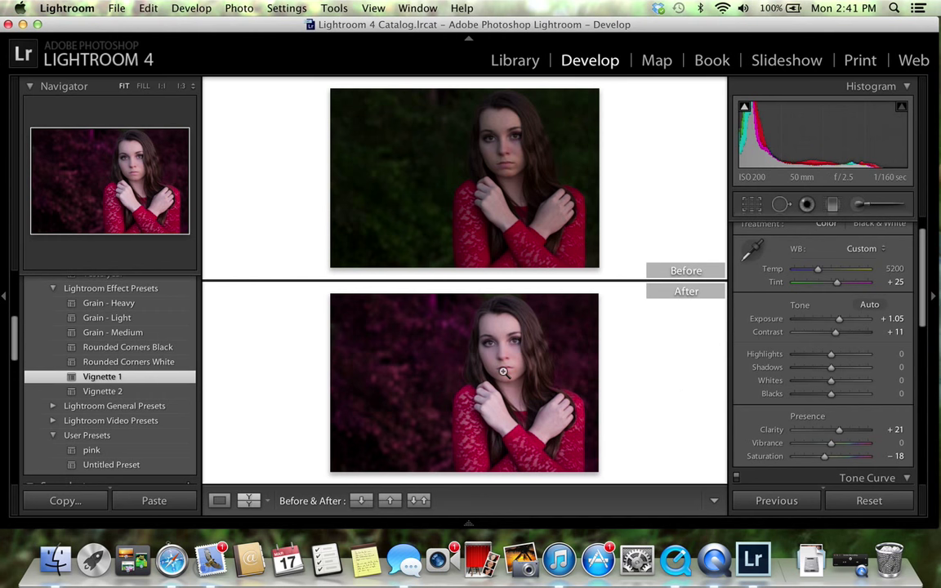
click(219, 500)
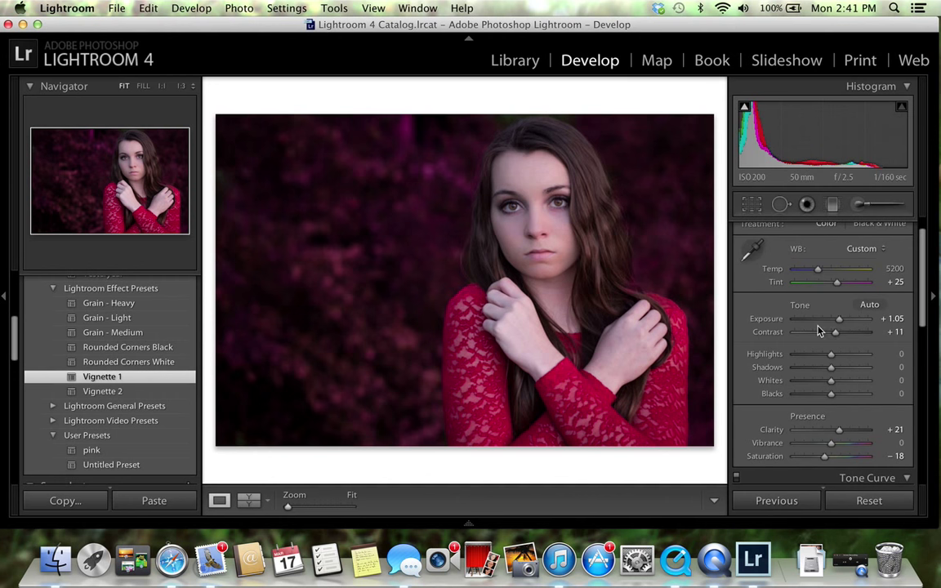
Set the photo's overall Exposure to +1.20 and show the before and after versions stacked.
drag(840, 321, 840, 325)
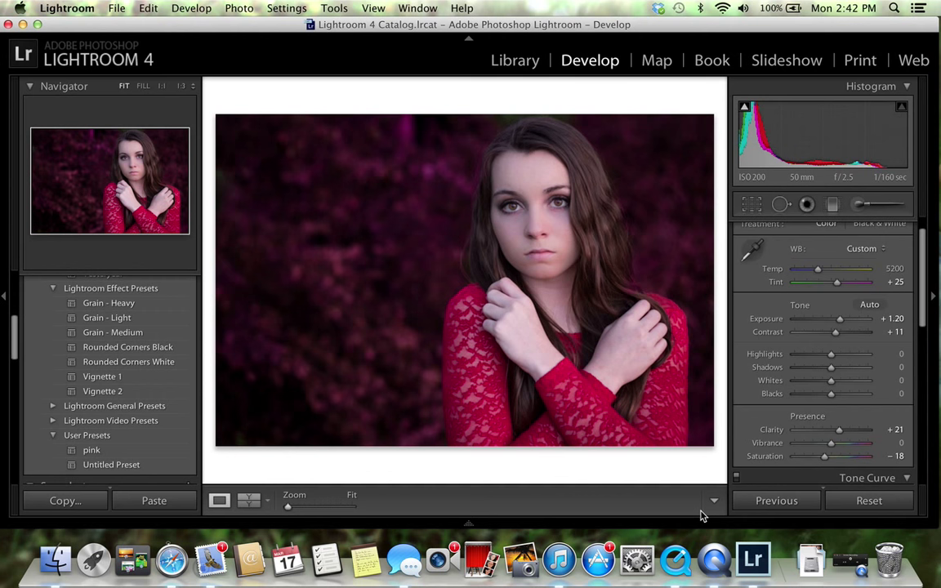
click(249, 500)
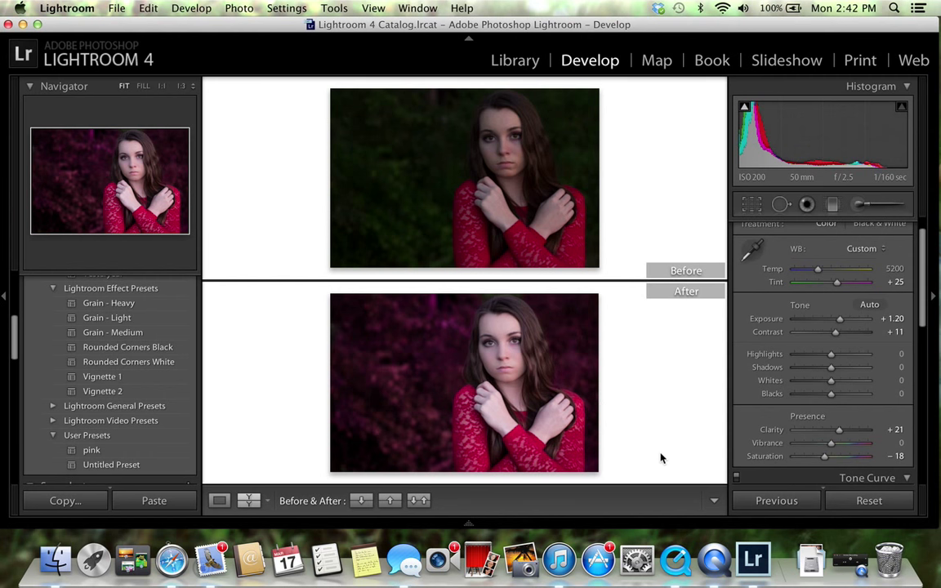
click(846, 562)
click(141, 49)
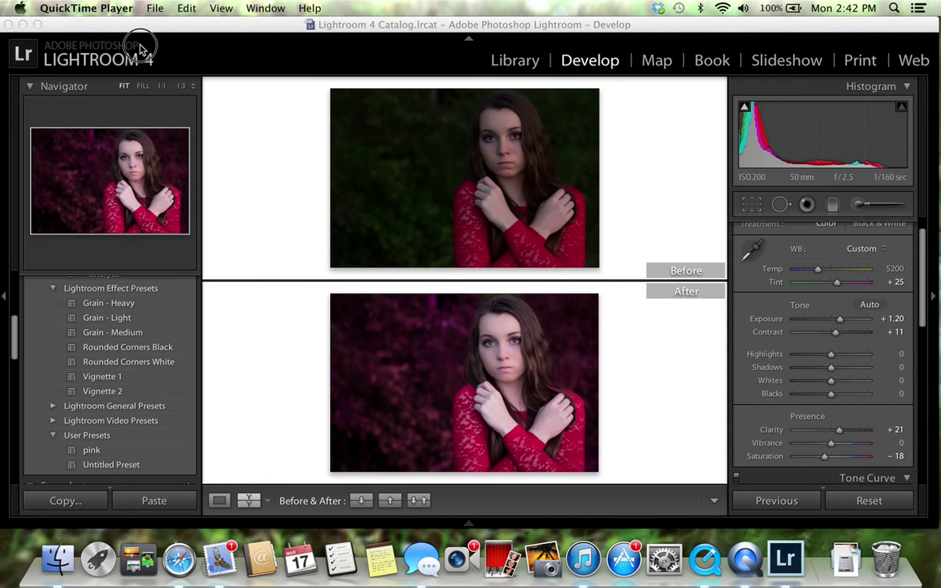